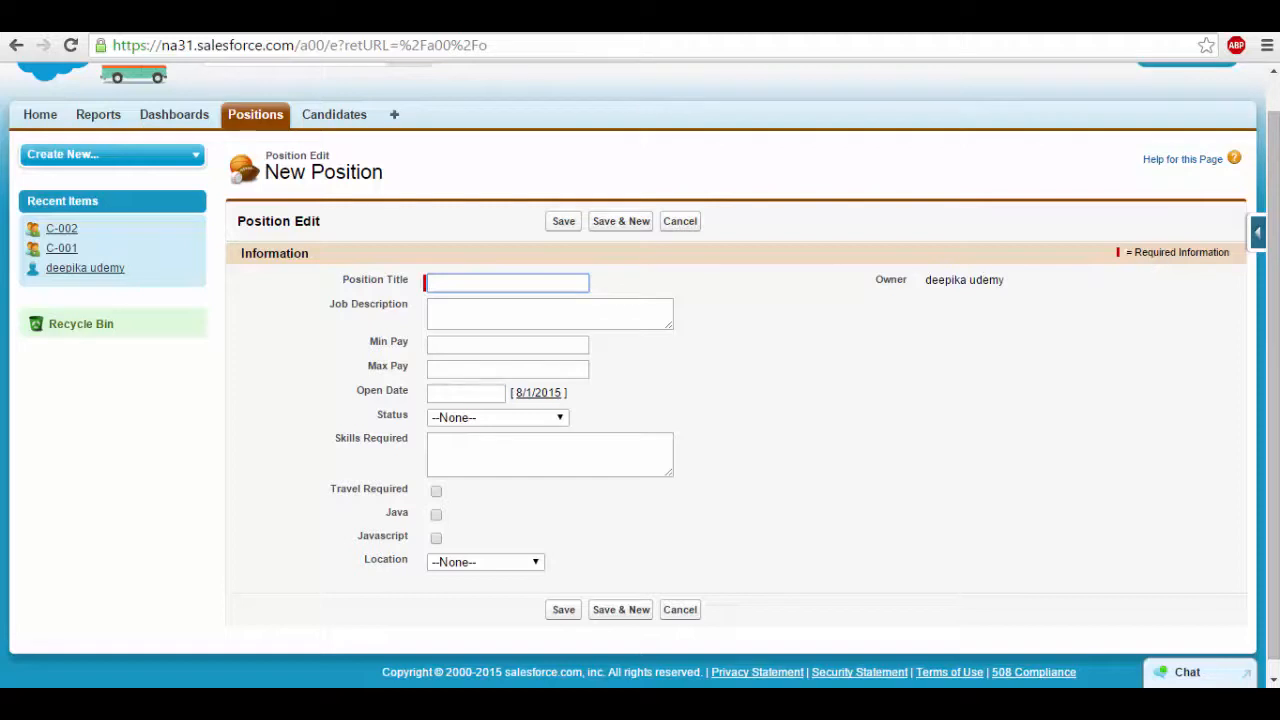
Open the Position page layout for editing and dismiss the Add Report Charts tip
{"action": "left_click", "coordinate": [1258, 232]}
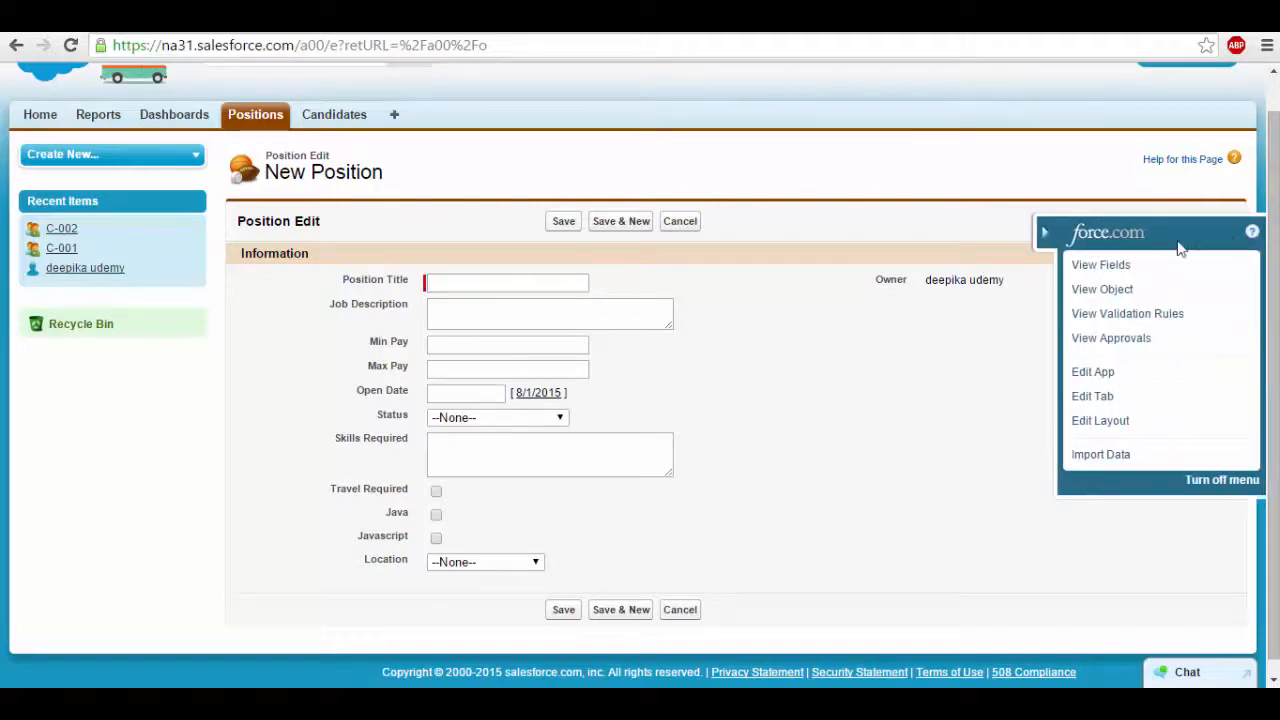
{"action": "left_click", "coordinate": [1115, 428]}
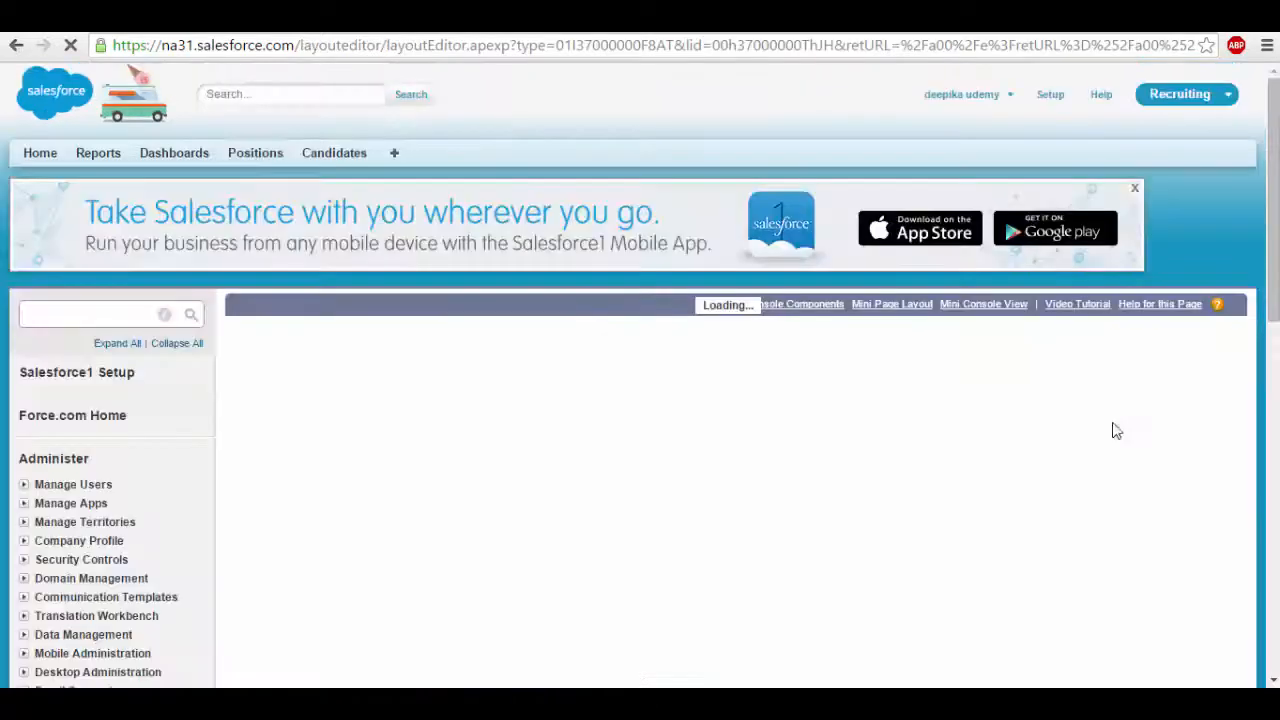
{"action": "left_click_drag", "start_coordinate": [1273, 190], "coordinate": [1273, 328]}
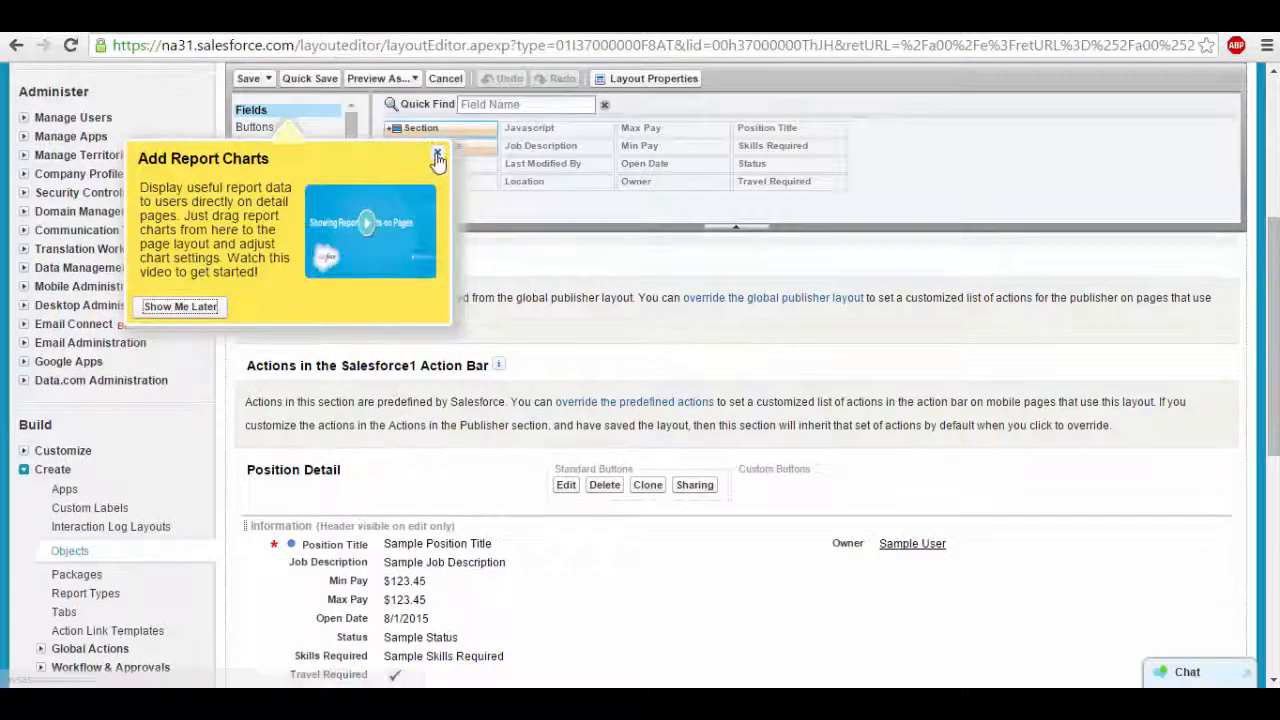
{"action": "left_click", "coordinate": [437, 157]}
{"action": "left_click_drag", "start_coordinate": [1273, 330], "coordinate": [1273, 401]}
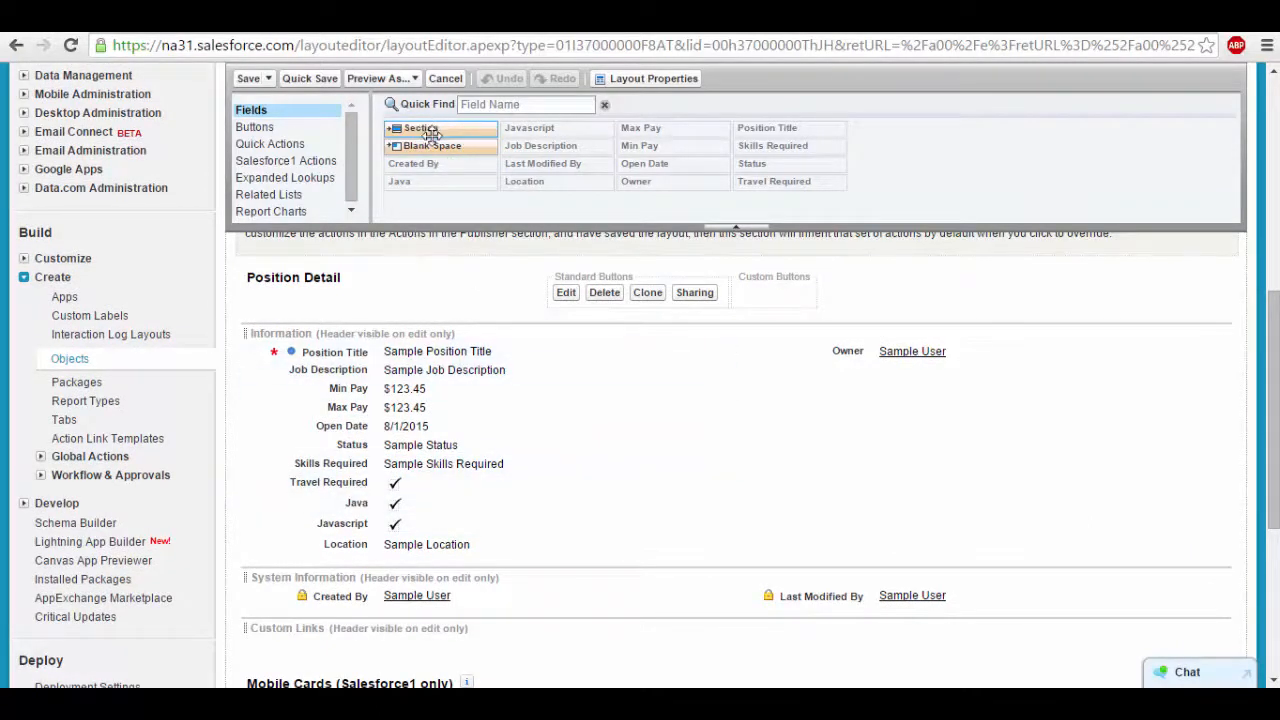
Add a two-column section named Compensation directly below the Information section of the Position layout
{"action": "left_click_drag", "start_coordinate": [432, 134], "coordinate": [330, 553]}
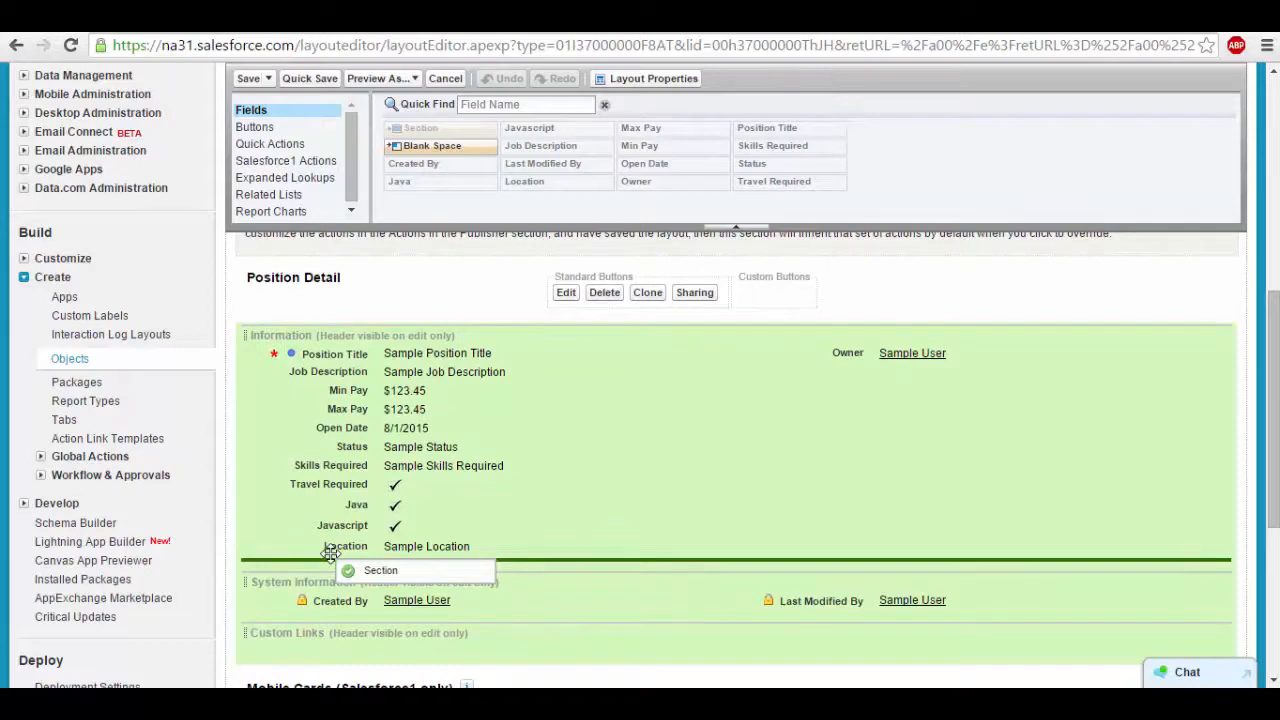
{"action": "left_click_drag", "start_coordinate": [330, 553], "coordinate": [330, 553]}
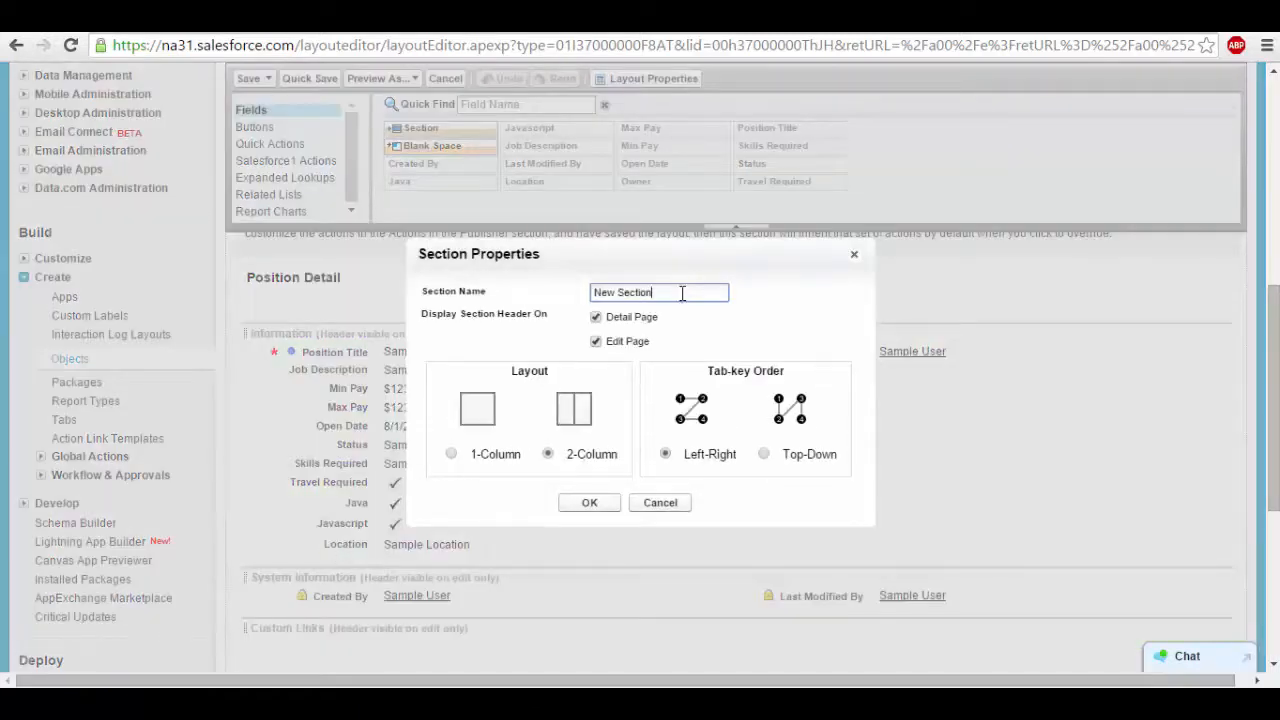
{"action": "left_click_drag", "start_coordinate": [655, 292], "coordinate": [571, 304]}
{"action": "type", "text": "Co"}
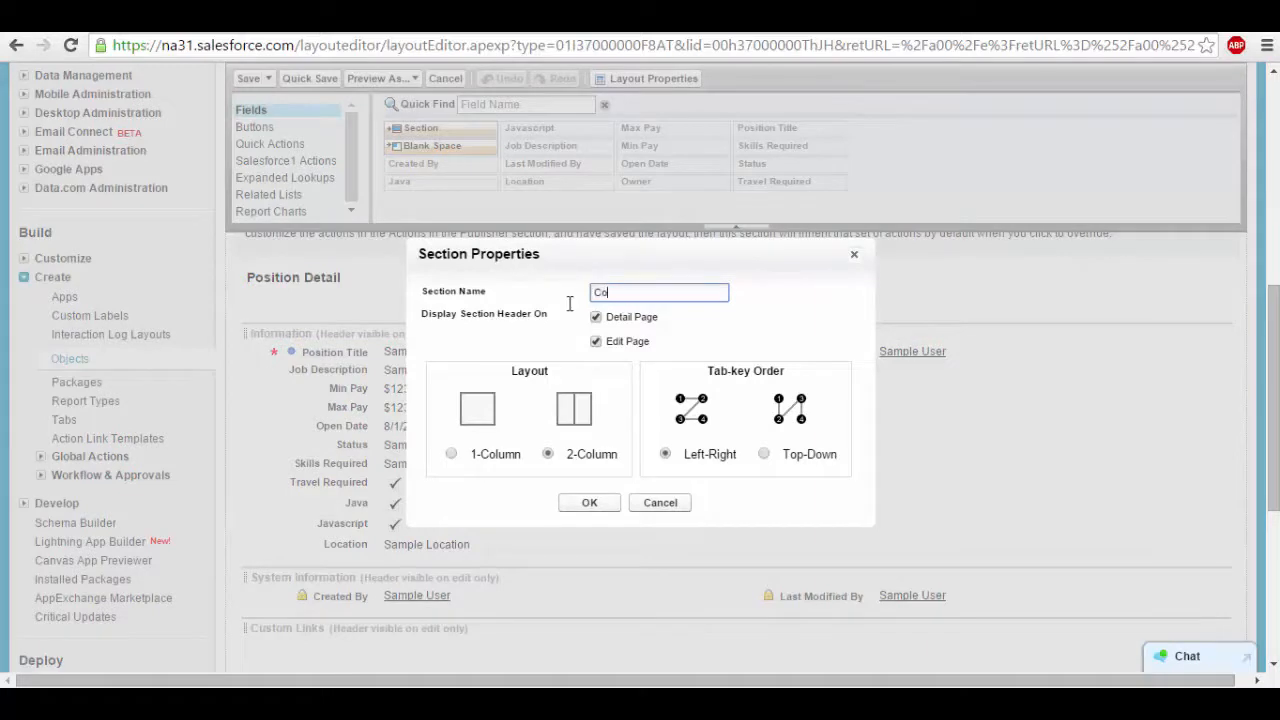
{"action": "type", "text": "mpensation"}
{"action": "key", "text": "Tab"}
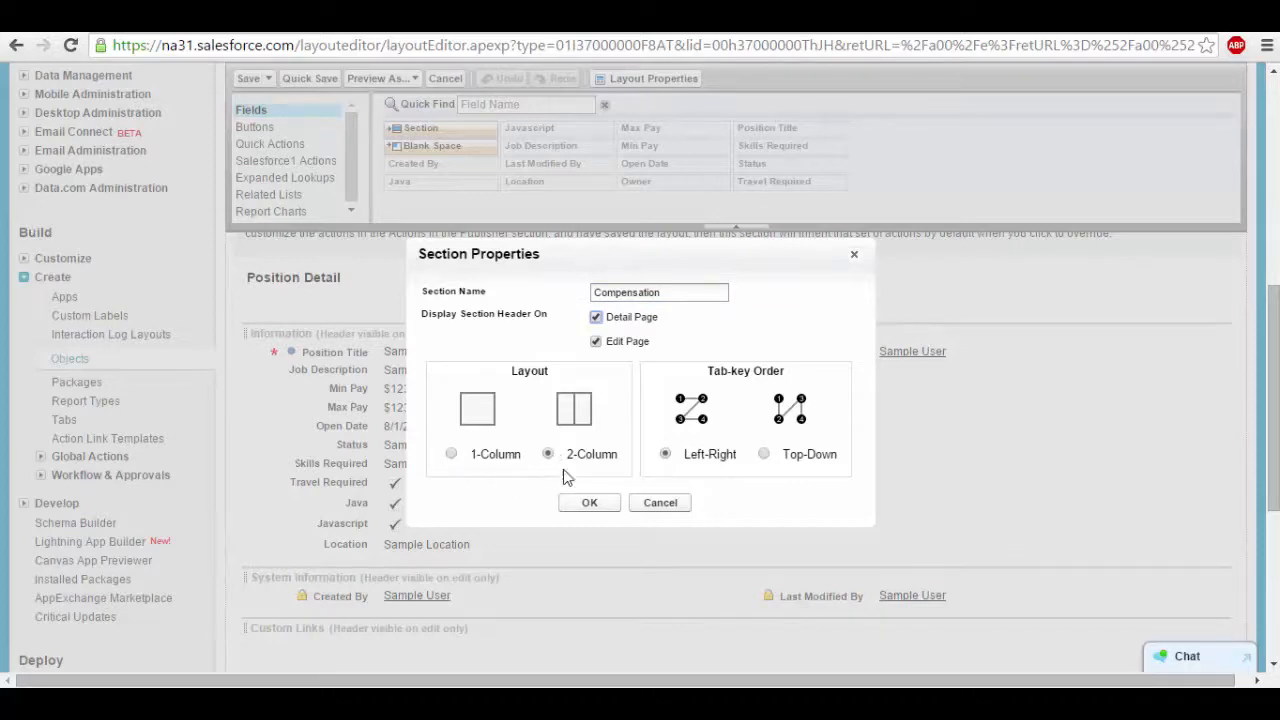
{"action": "left_click", "coordinate": [589, 505]}
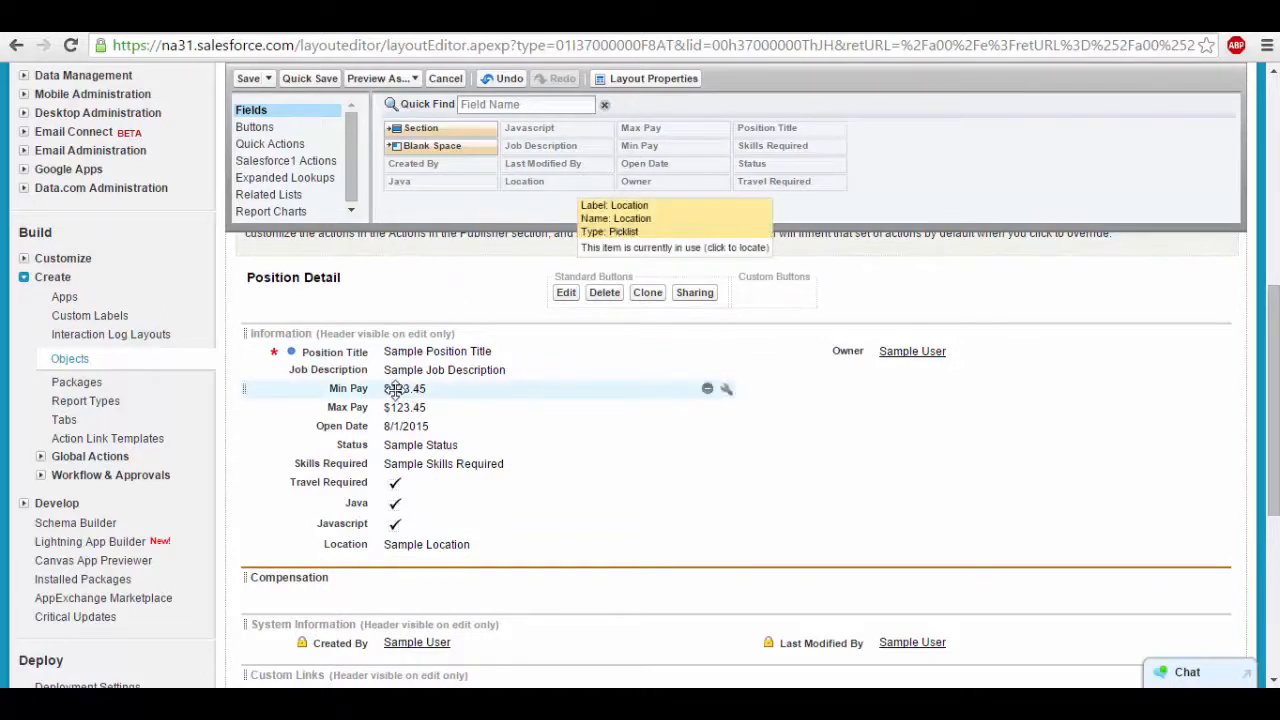
Move the Min Pay and Max Pay fields into the Compensation section, side by side in its two columns
{"action": "left_click_drag", "start_coordinate": [395, 390], "coordinate": [900, 154]}
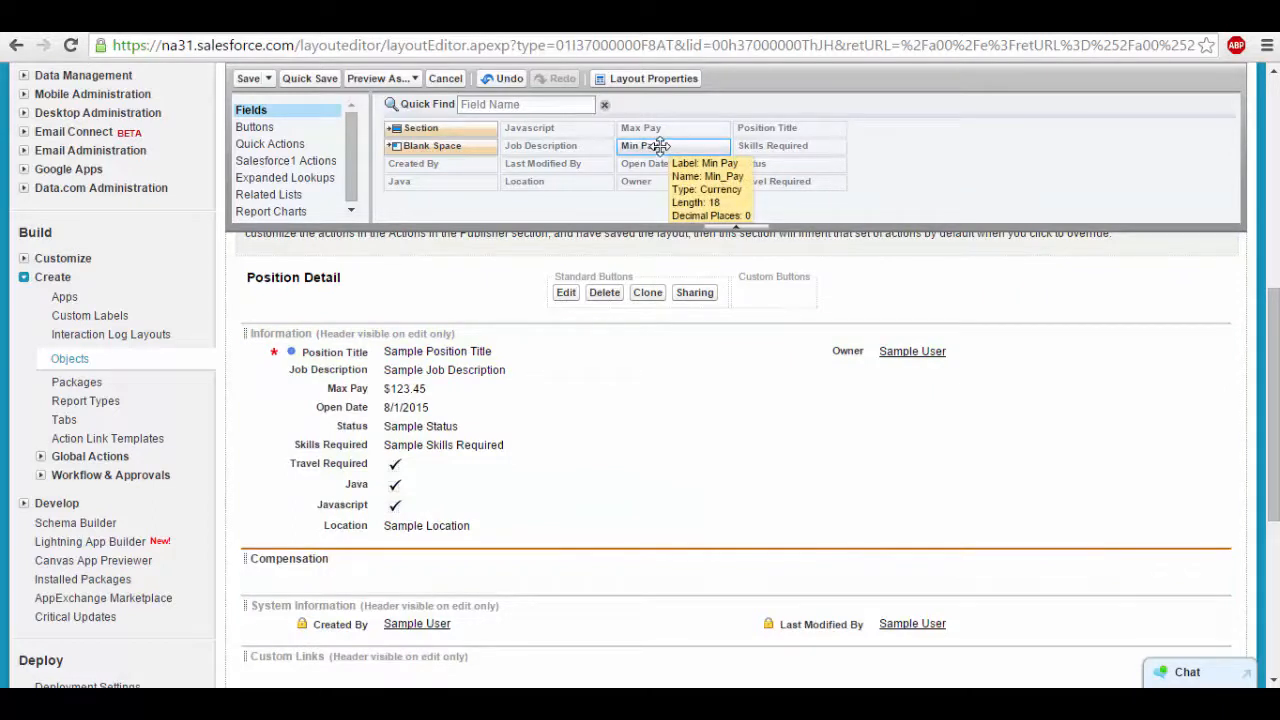
{"action": "left_click_drag", "start_coordinate": [660, 146], "coordinate": [423, 565]}
{"action": "left_click_drag", "start_coordinate": [351, 388], "coordinate": [837, 558]}
{"action": "scroll", "coordinate": [704, 436], "scroll_direction": "down", "scroll_amount": 1}
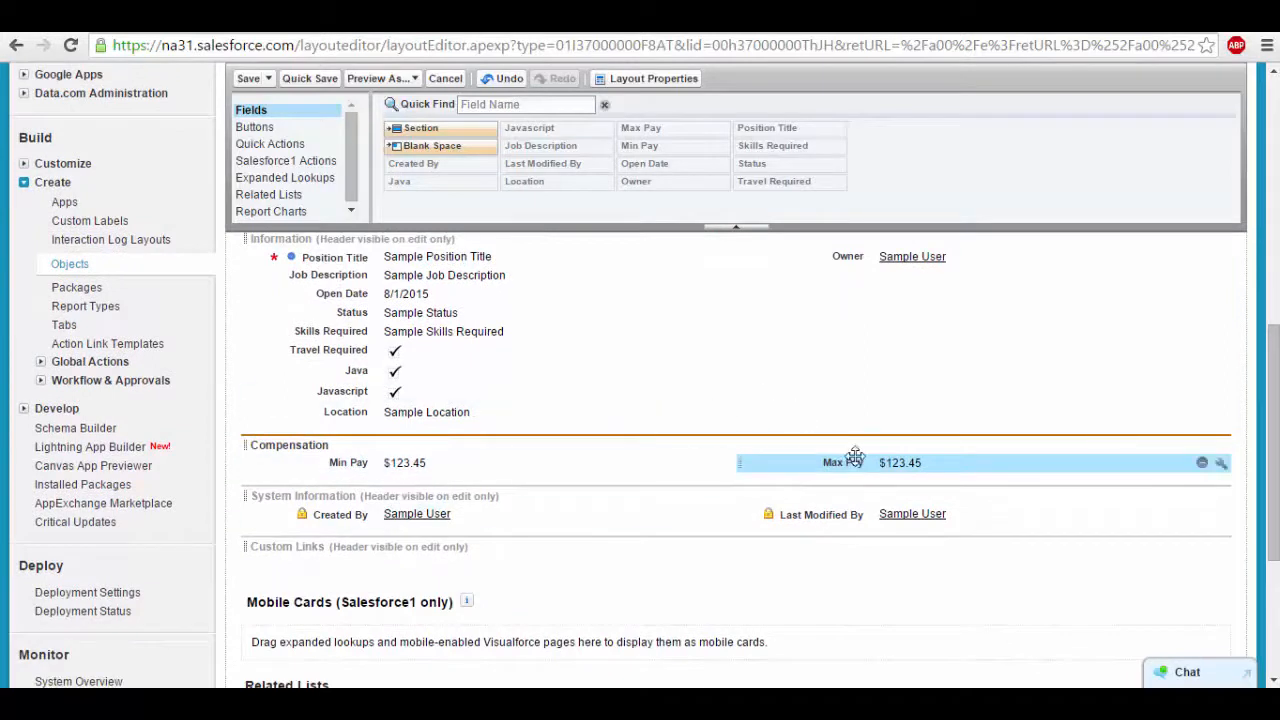
{"action": "scroll", "coordinate": [462, 238], "scroll_direction": "up", "scroll_amount": 1}
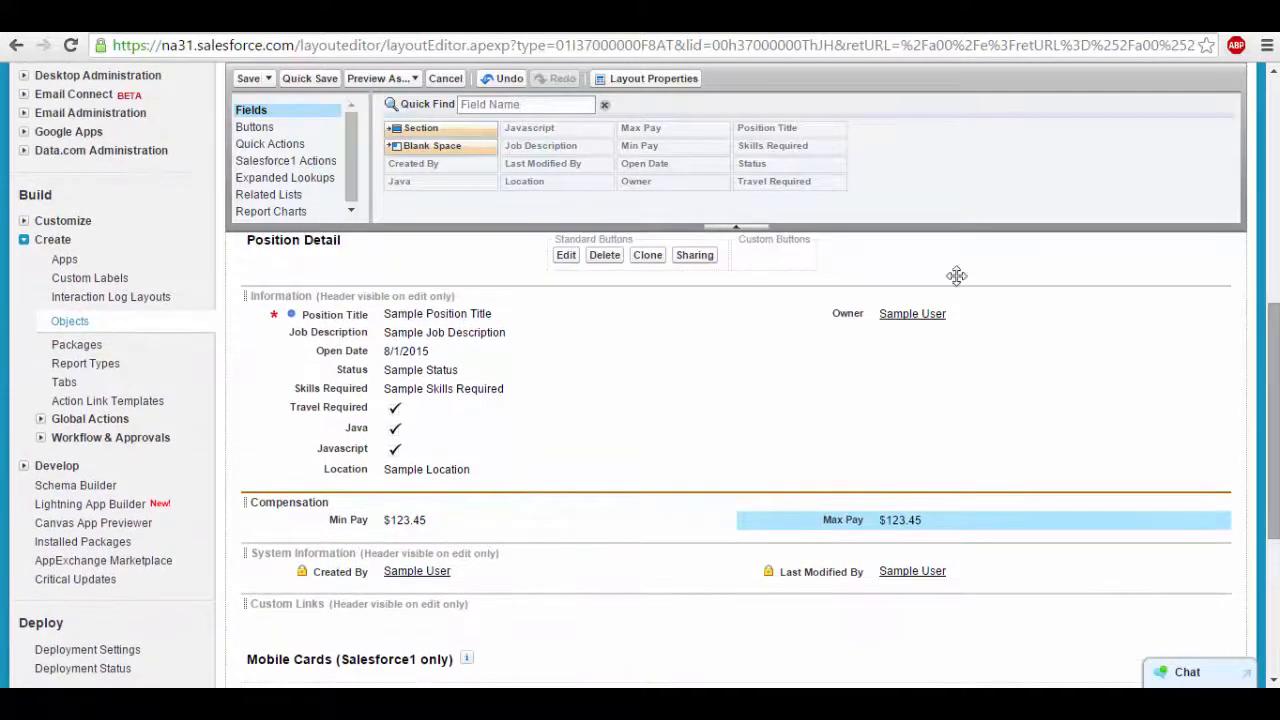
Add a one-column section named Required Language directly below the Compensation section
{"action": "left_click_drag", "start_coordinate": [421, 128], "coordinate": [294, 538]}
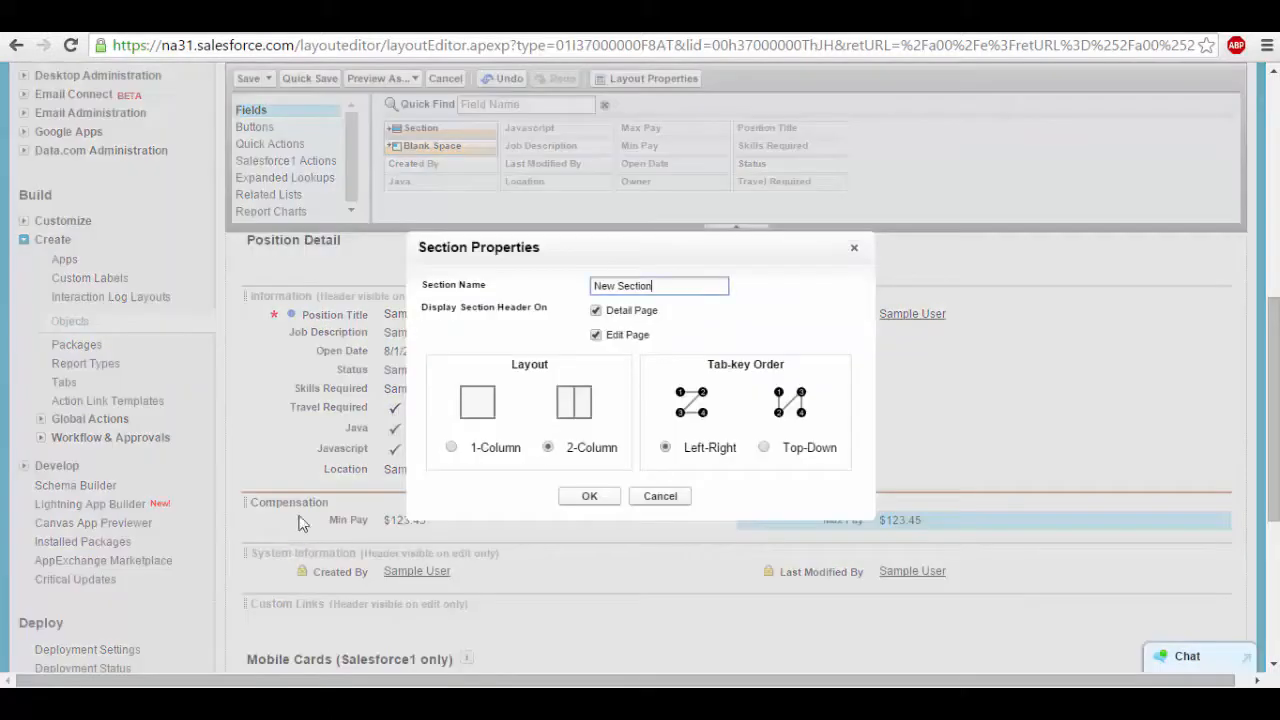
{"action": "key", "text": "ctrl+a"}
{"action": "type", "text": "E"}
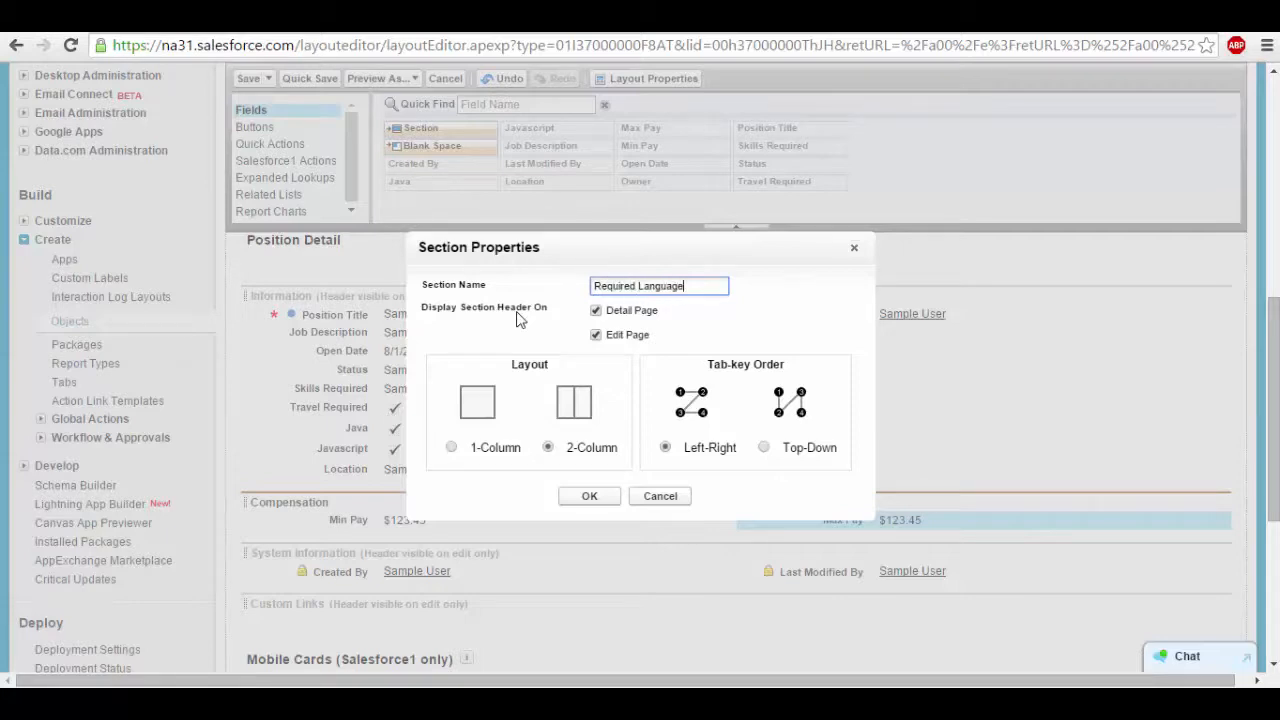
{"action": "left_click", "coordinate": [451, 447]}
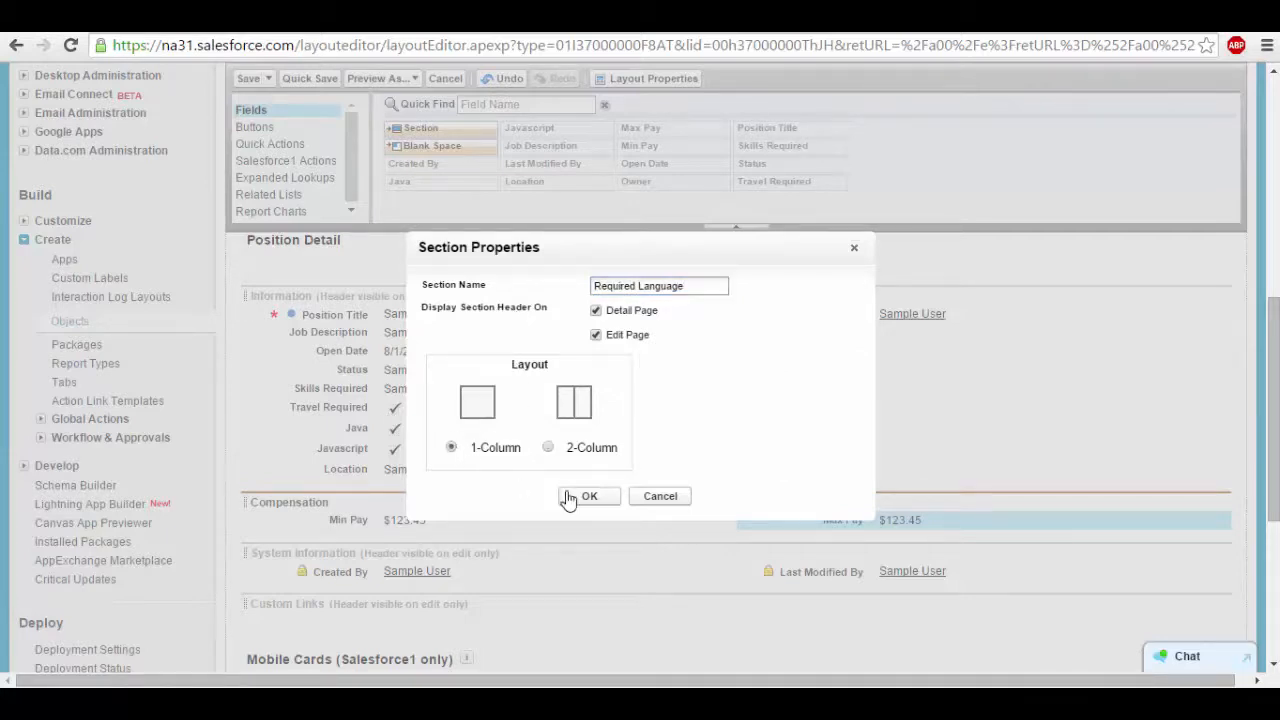
{"action": "left_click", "coordinate": [575, 496]}
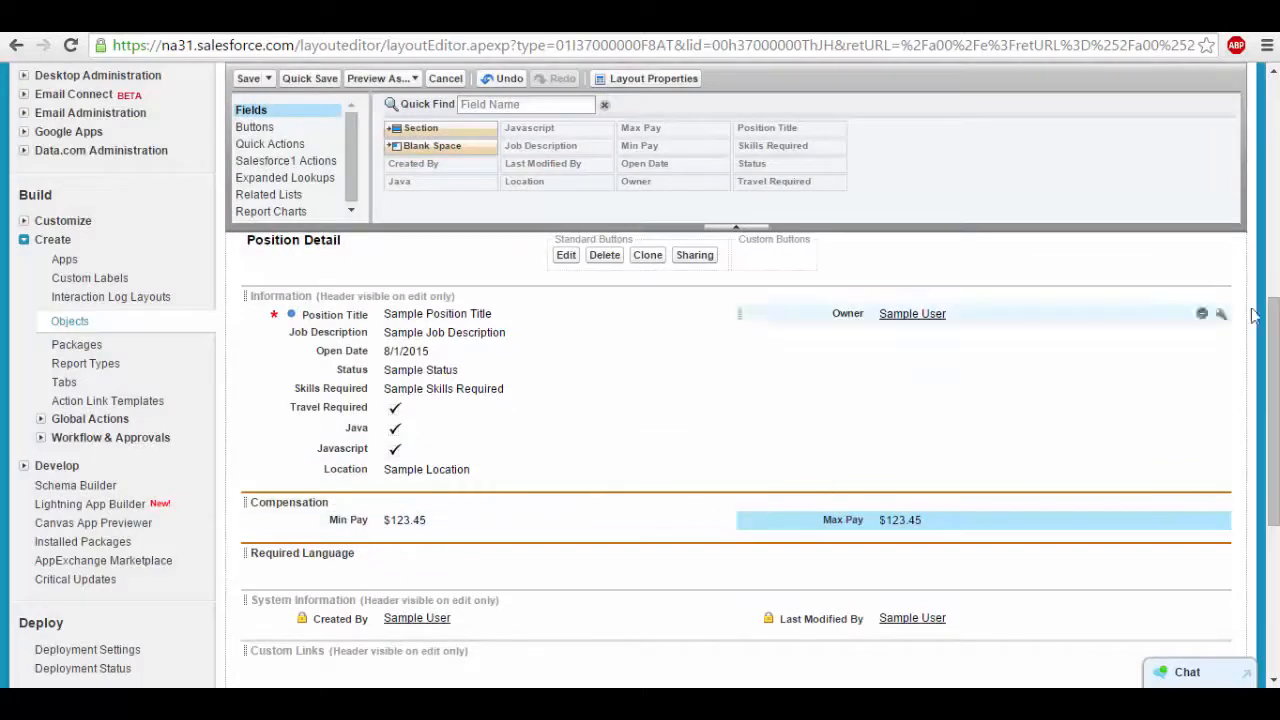
Move the Java and Javascript fields into the Required Language section and save the page layout
{"action": "scroll", "coordinate": [1272, 400], "scroll_direction": "up", "scroll_amount": 2}
{"action": "scroll", "coordinate": [1257, 357], "scroll_direction": "down", "scroll_amount": 3}
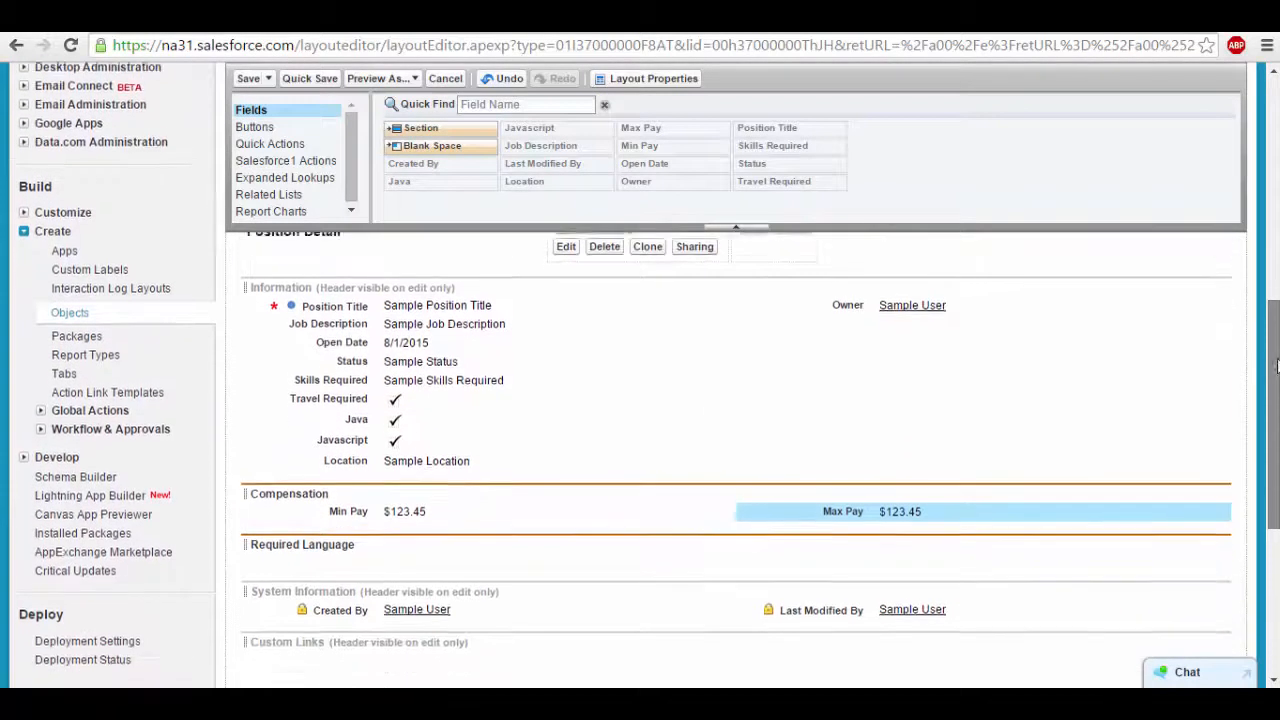
{"action": "left_click_drag", "start_coordinate": [412, 405], "coordinate": [390, 548]}
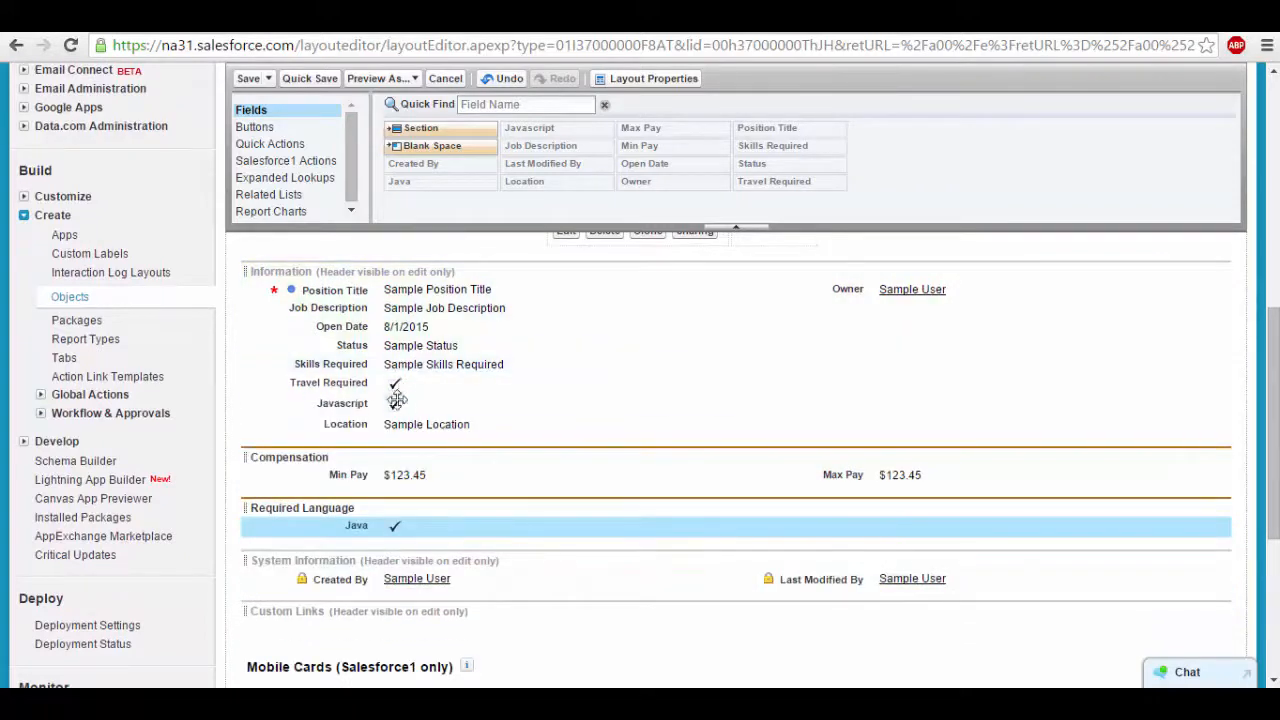
{"action": "left_click_drag", "start_coordinate": [345, 403], "coordinate": [375, 545]}
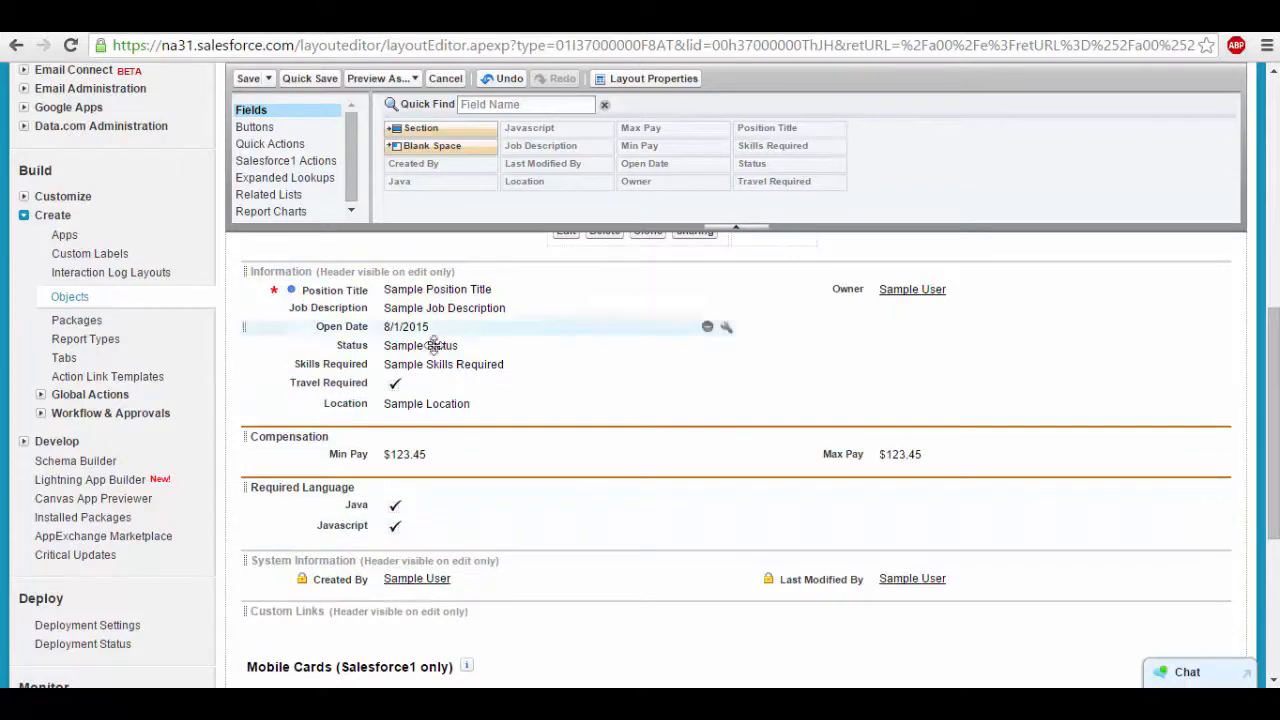
{"action": "left_click", "coordinate": [248, 80]}
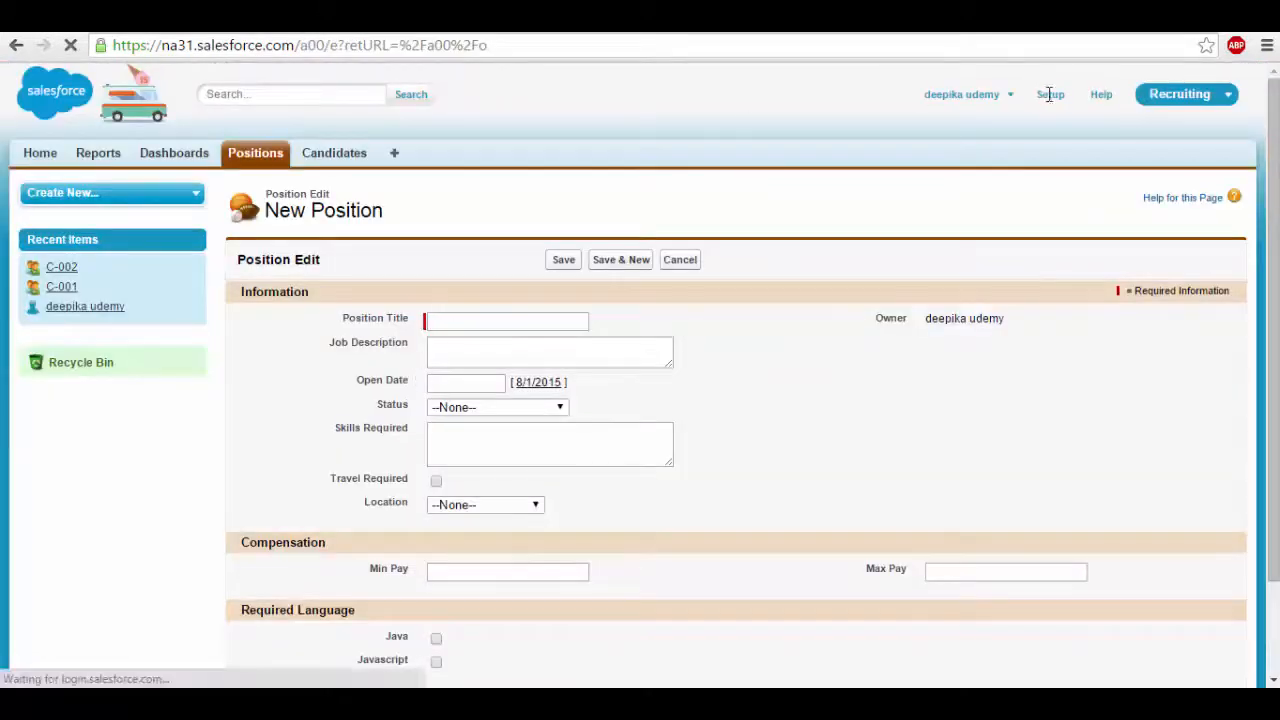
Examine the Information, Compensation and Required Language sections on the new position form
{"action": "scroll", "coordinate": [1272, 296], "scroll_direction": "down", "scroll_amount": 2}
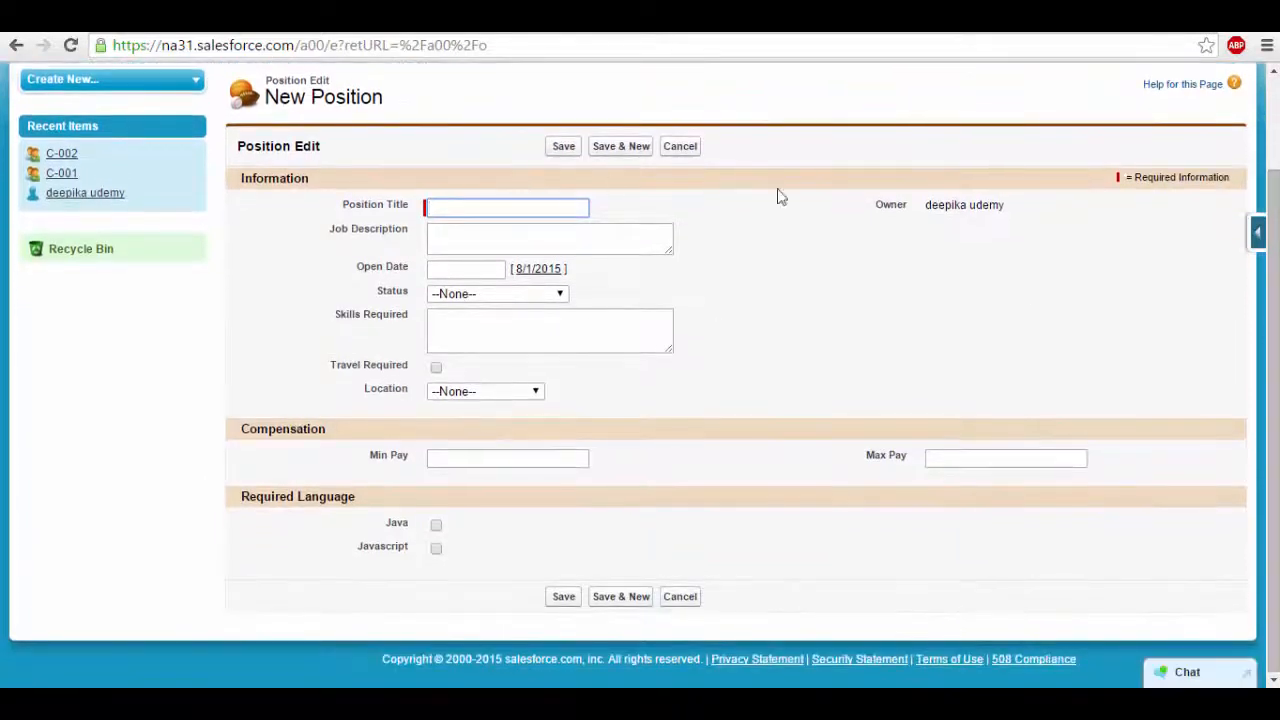
{"action": "left_click_drag", "start_coordinate": [1273, 290], "coordinate": [1273, 262]}
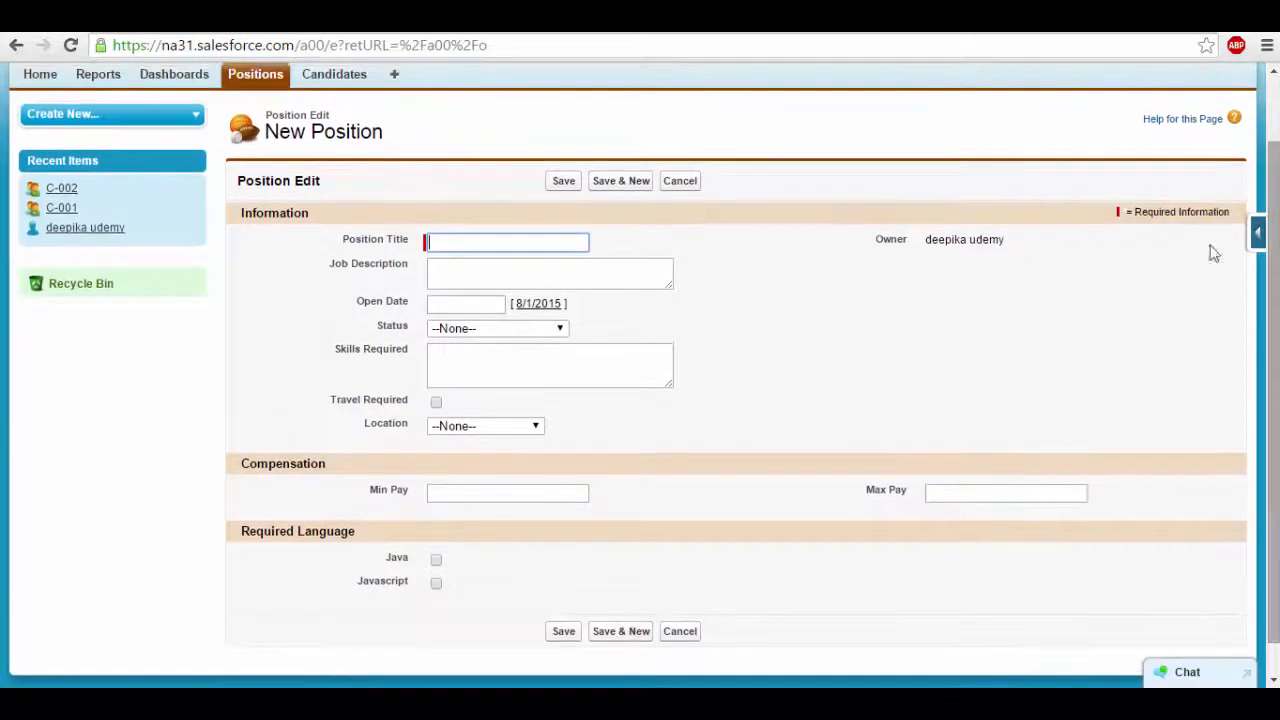
{"action": "left_click_drag", "start_coordinate": [348, 229], "coordinate": [255, 236]}
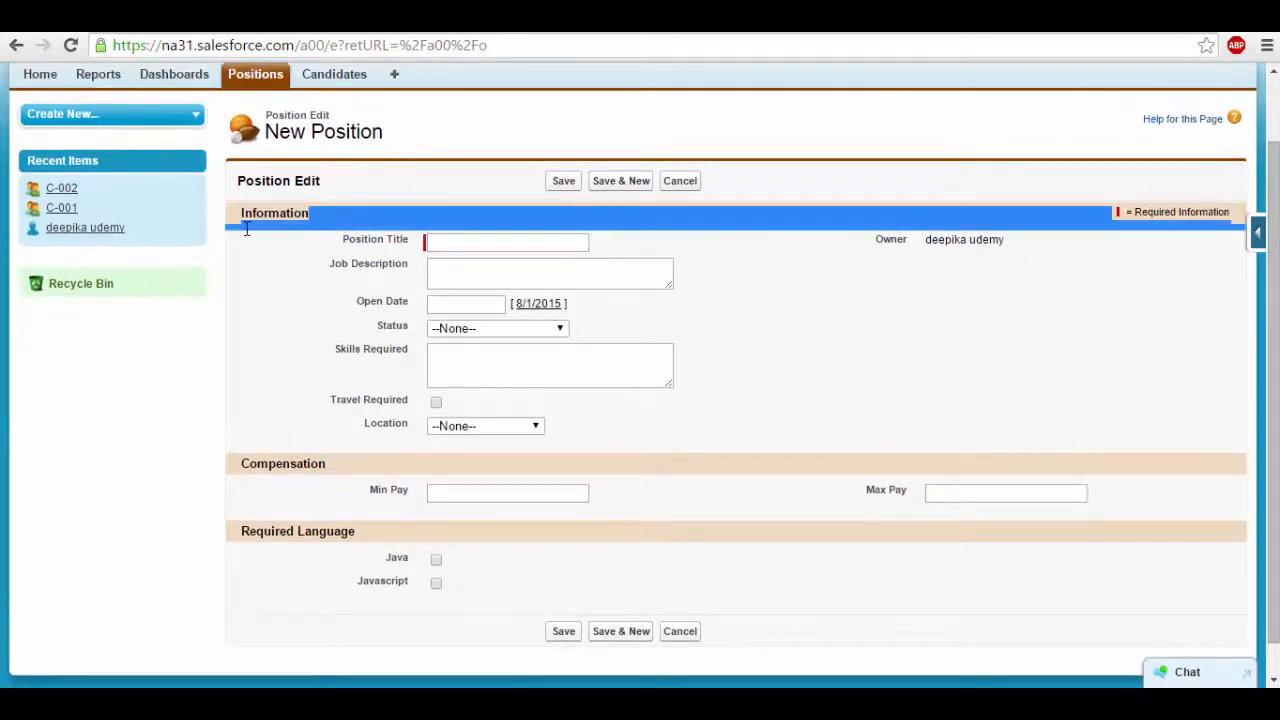
{"action": "left_click", "coordinate": [246, 220]}
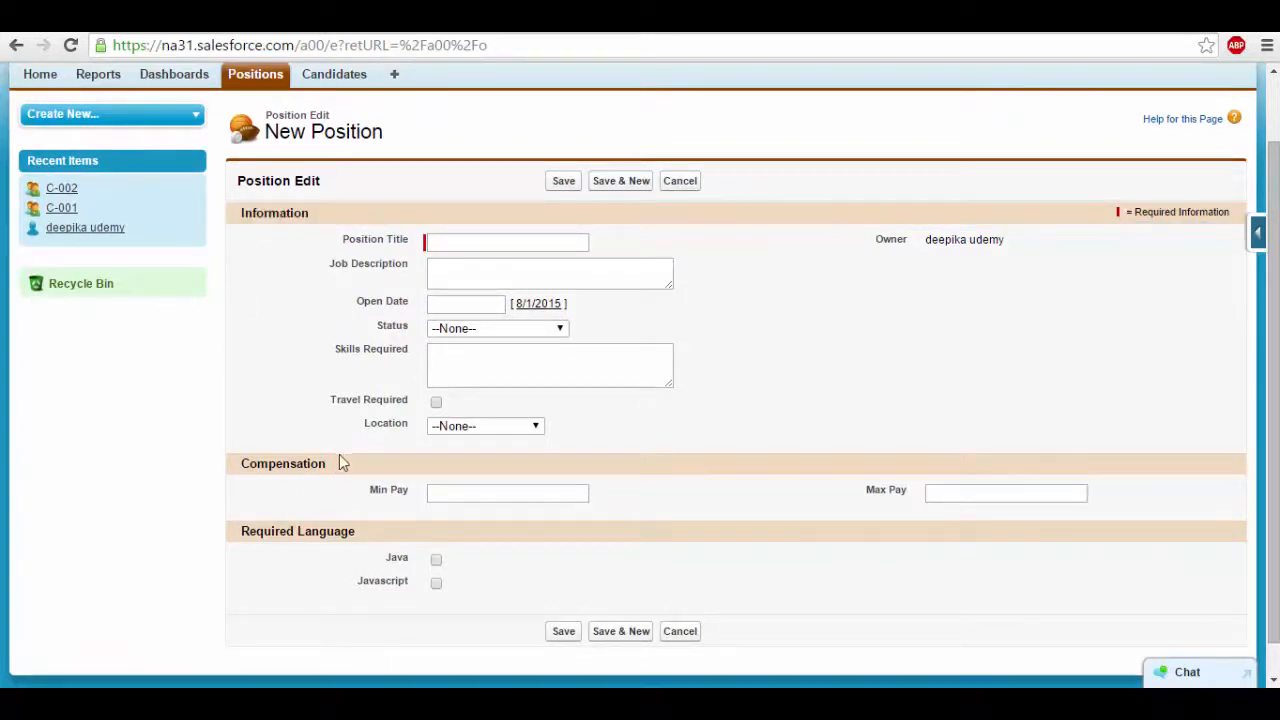
{"action": "left_click_drag", "start_coordinate": [339, 462], "coordinate": [236, 464]}
{"action": "left_click_drag", "start_coordinate": [360, 535], "coordinate": [248, 534]}
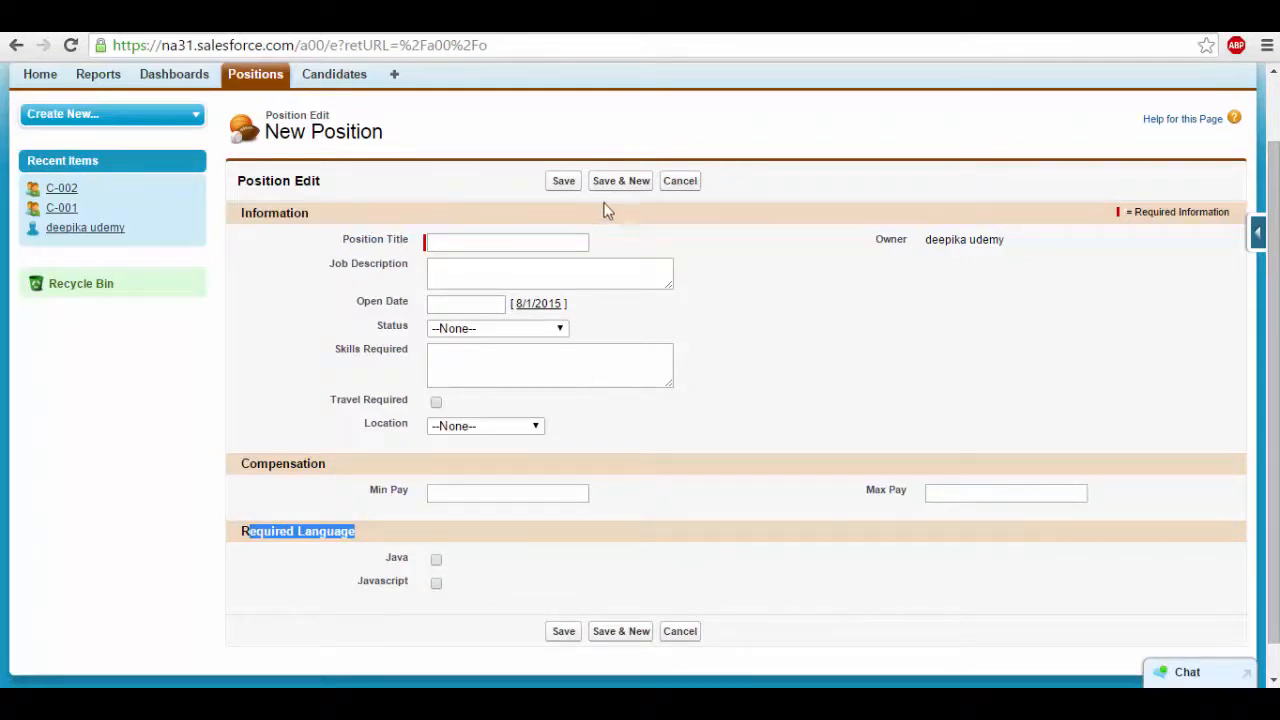
Try to save a position without a title, with job description "ff", location London,England, and Java and Javascript checked
{"action": "left_click", "coordinate": [459, 238]}
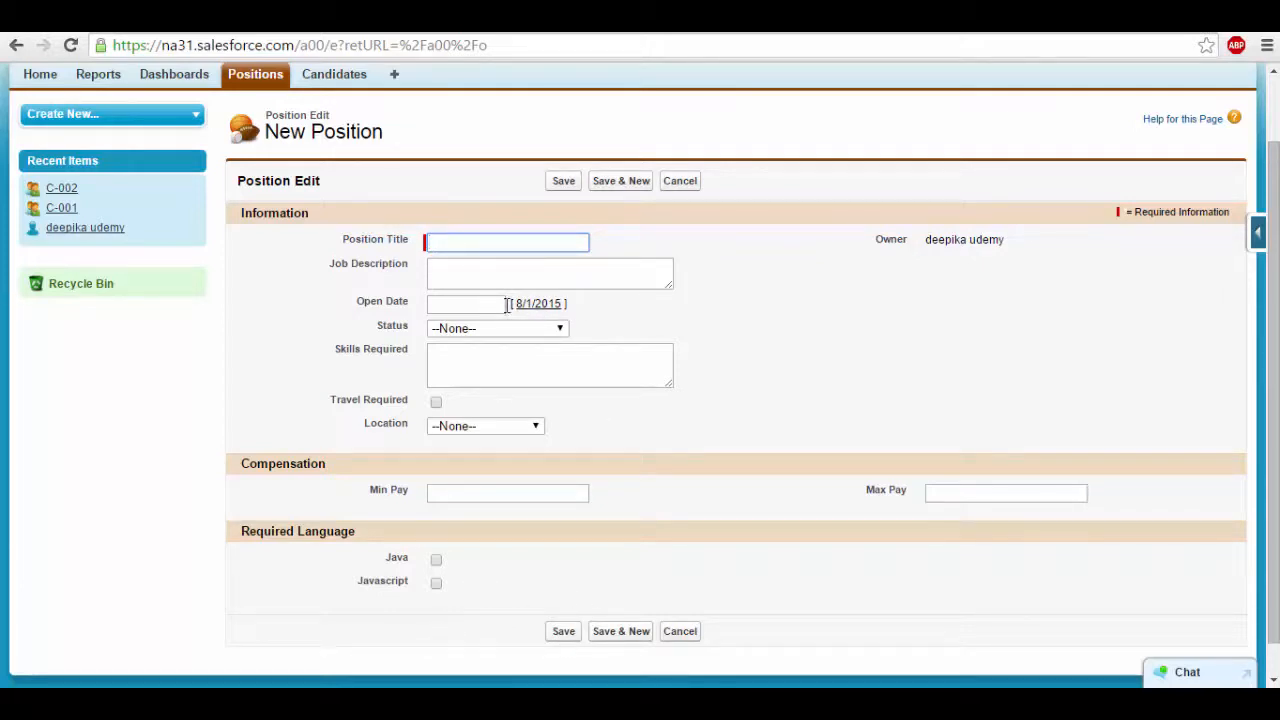
{"action": "left_click", "coordinate": [440, 276]}
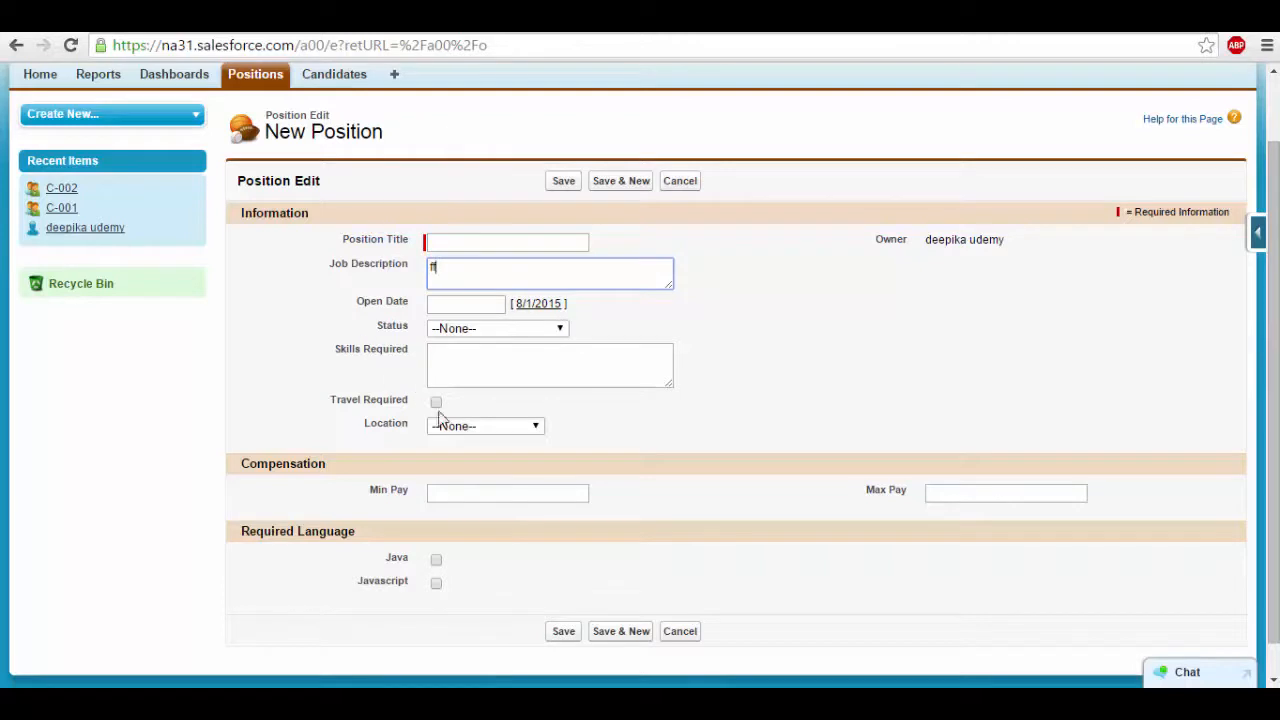
{"action": "left_click", "coordinate": [480, 428]}
{"action": "left_click", "coordinate": [470, 469]}
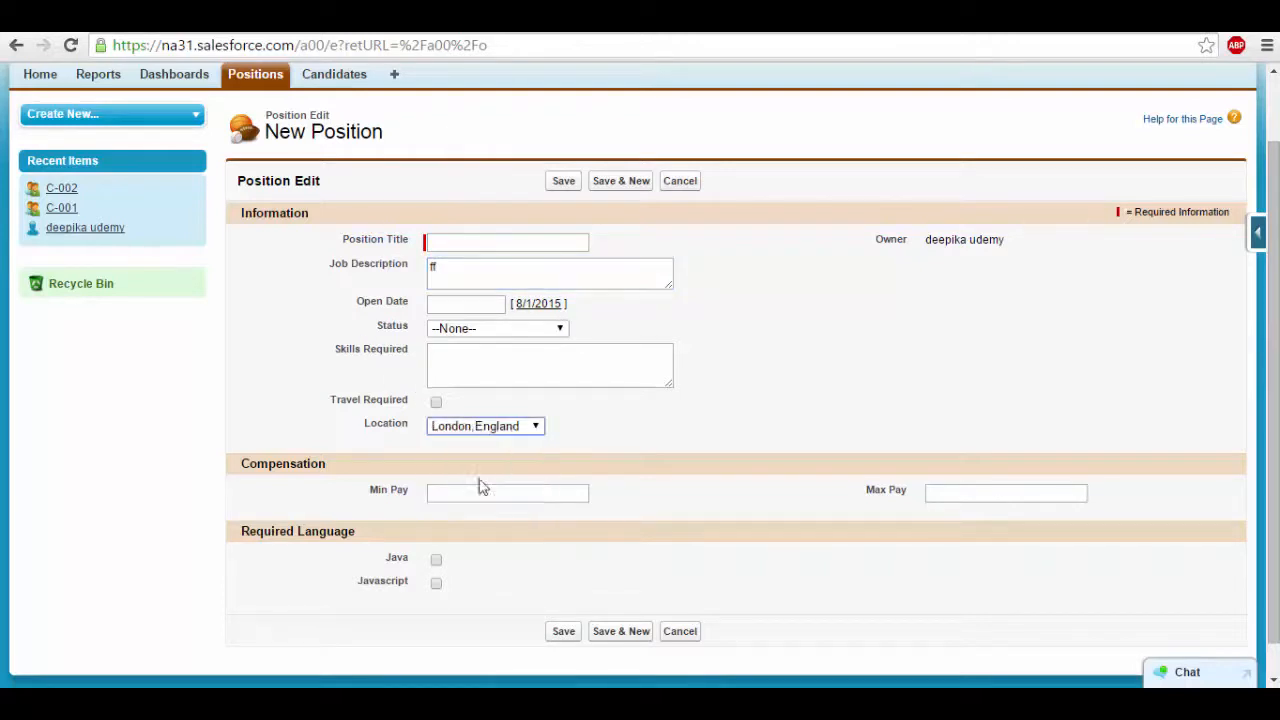
{"action": "left_click", "coordinate": [437, 561]}
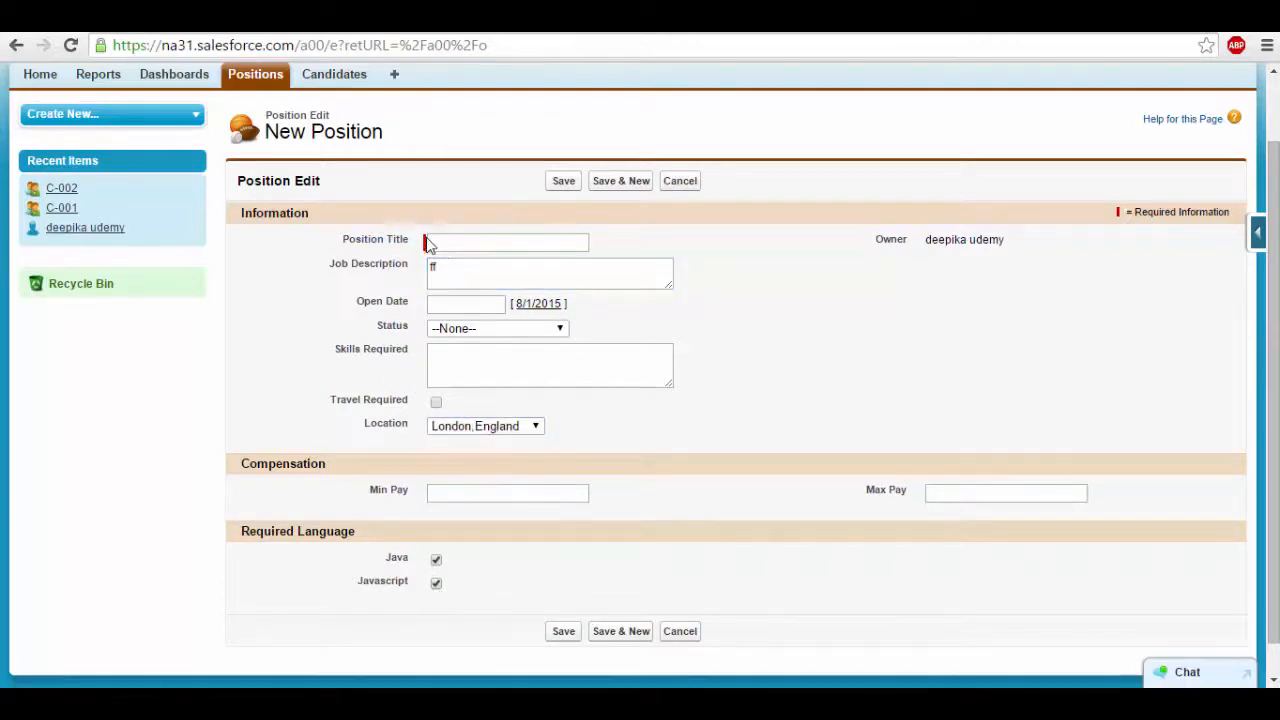
{"action": "left_click", "coordinate": [575, 636]}
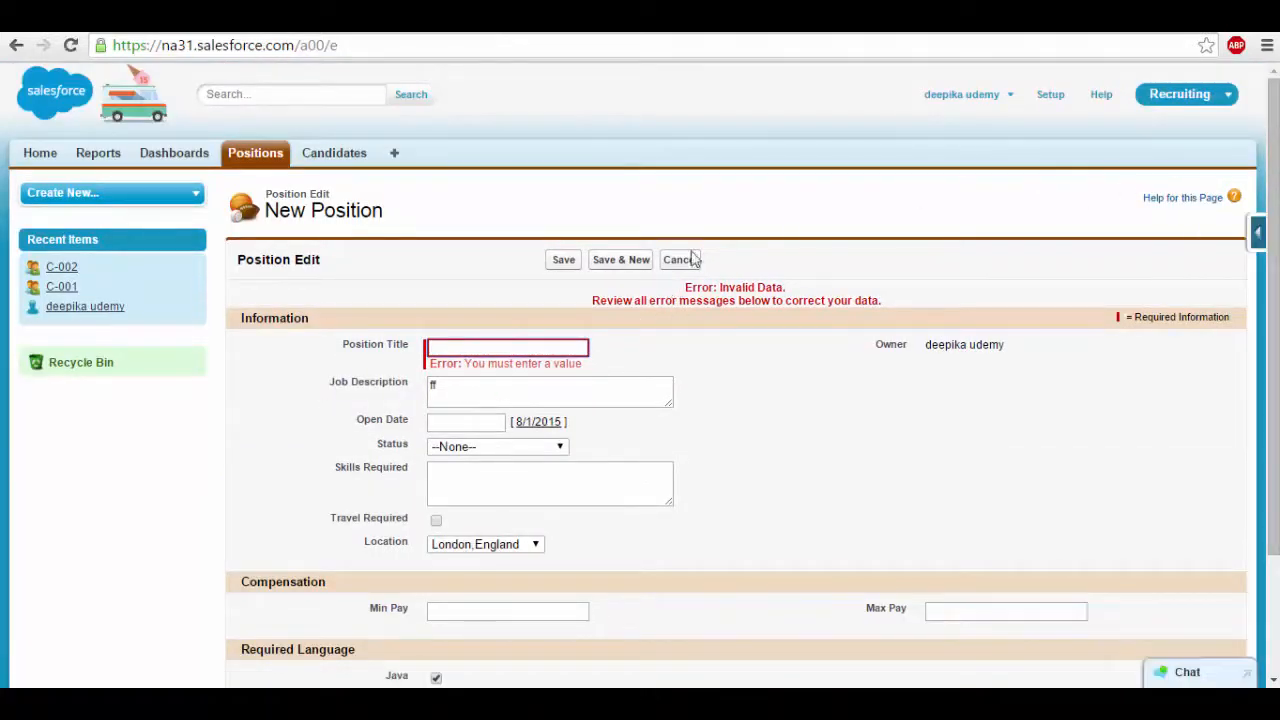
Make the Location field required in the Position page layout's Information section and save the layout
{"action": "mouse_move", "coordinate": [1258, 236]}
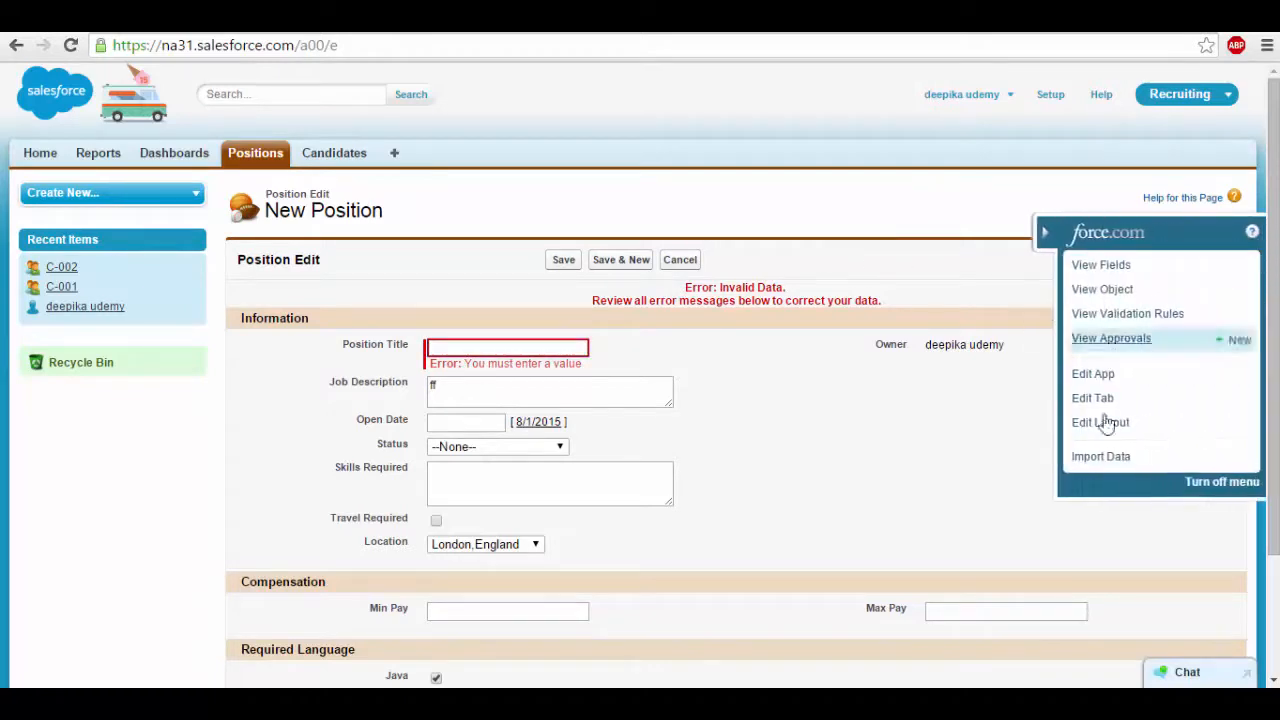
{"action": "left_click", "coordinate": [1113, 421]}
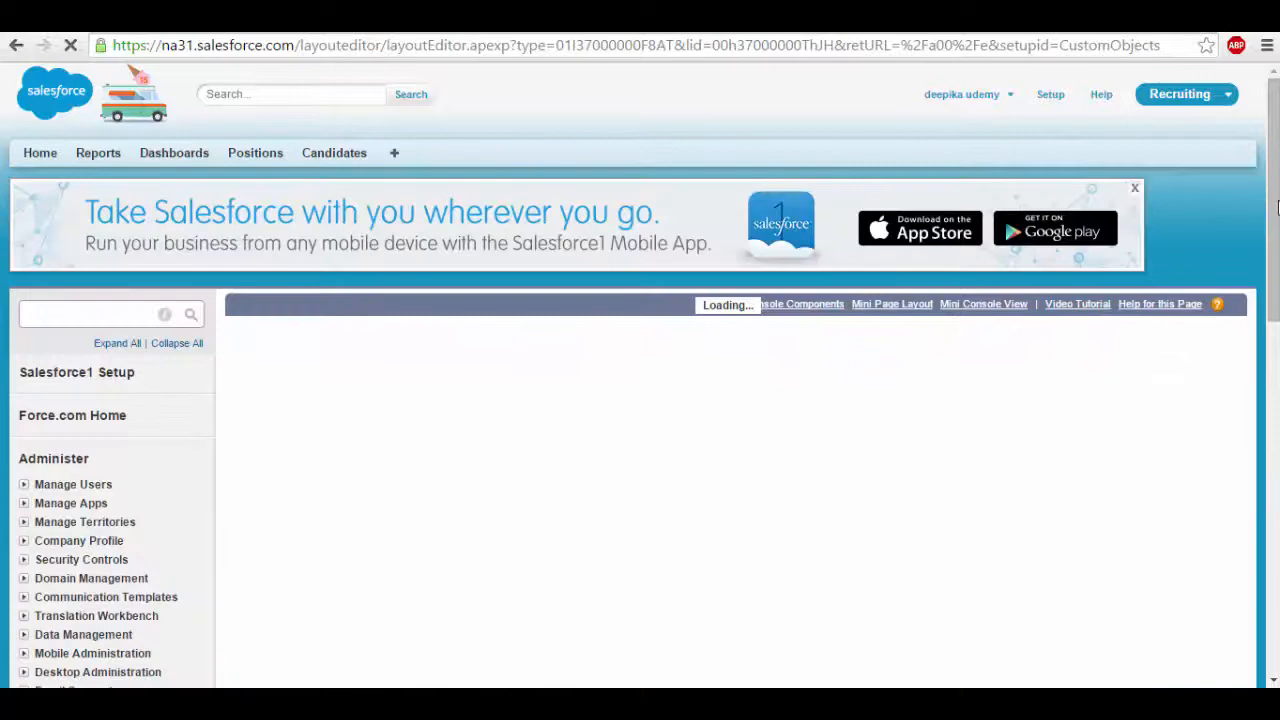
{"action": "left_click_drag", "start_coordinate": [1278, 202], "coordinate": [1277, 392]}
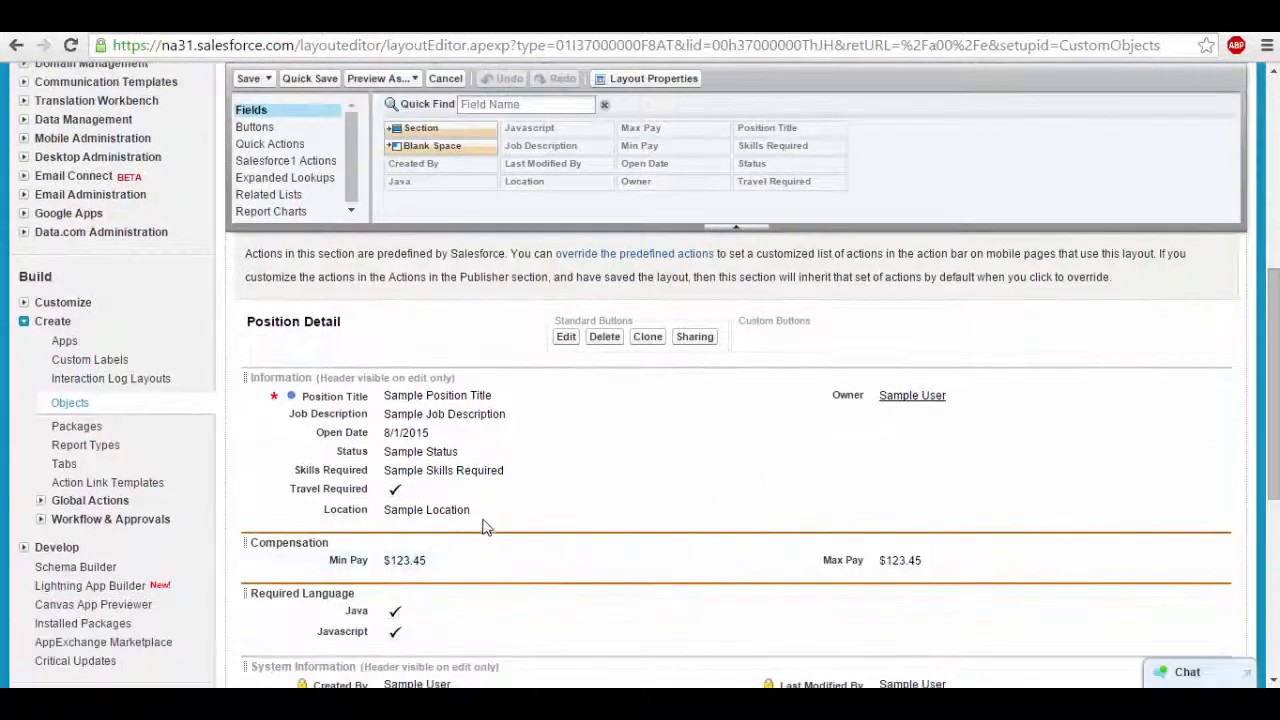
{"action": "mouse_move", "coordinate": [704, 511]}
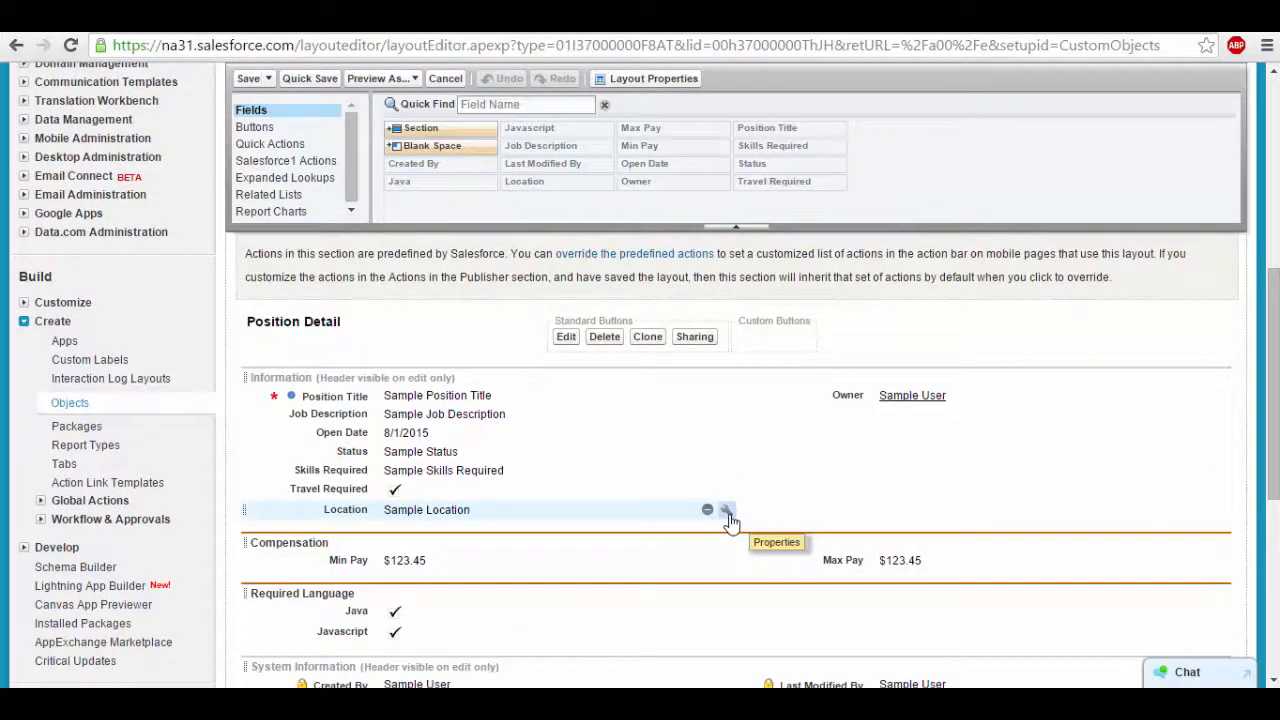
{"action": "left_click", "coordinate": [727, 510]}
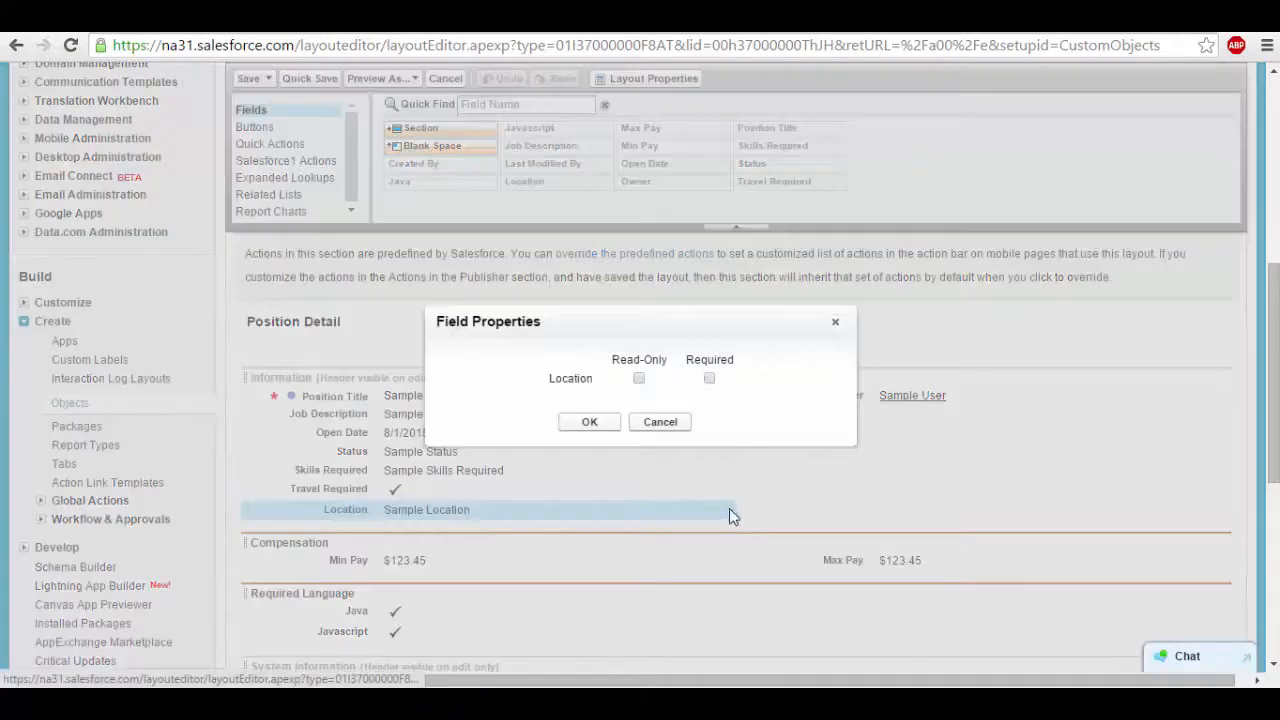
{"action": "left_click", "coordinate": [709, 378]}
{"action": "left_click", "coordinate": [587, 423]}
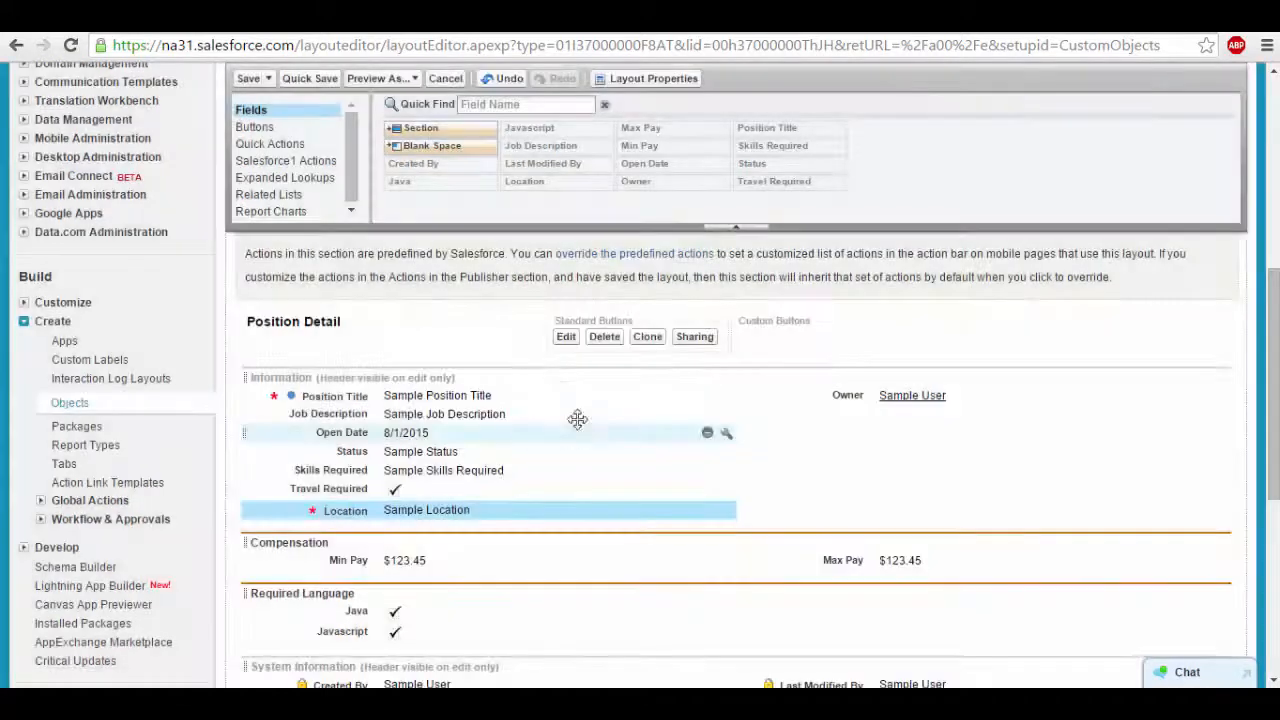
{"action": "left_click", "coordinate": [249, 79]}
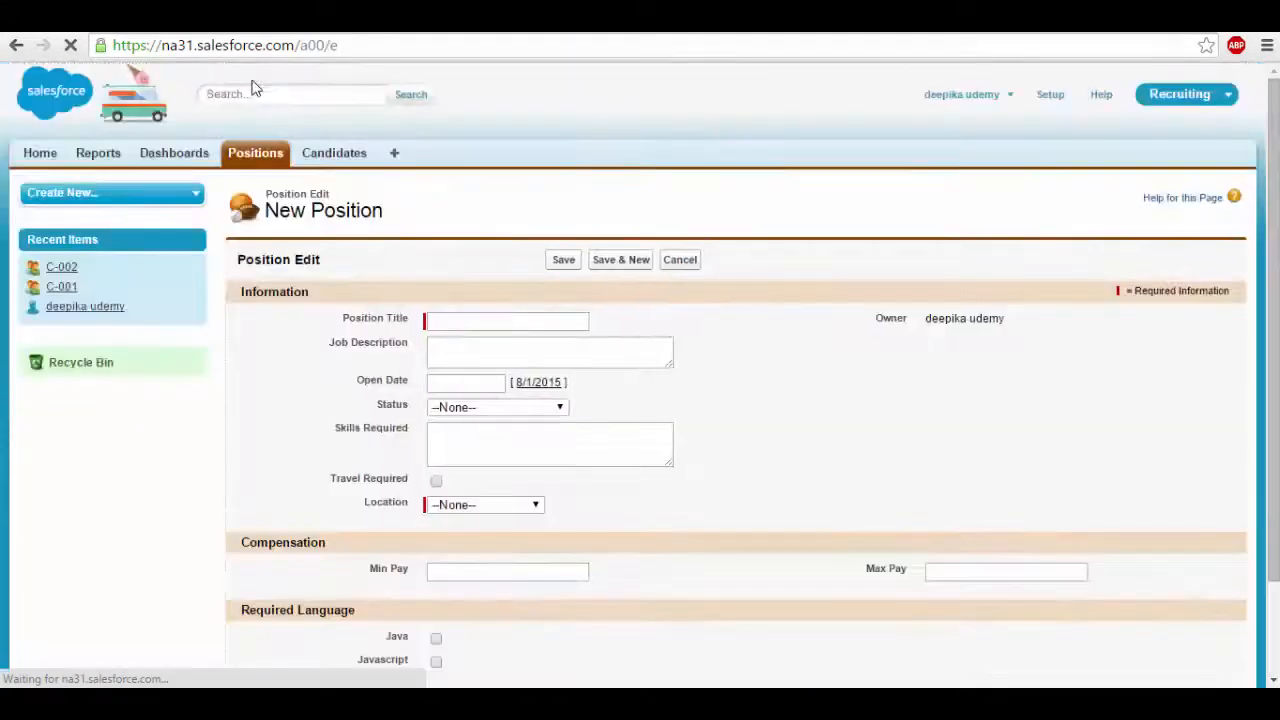
Create and save a position titled DF with location London,England
{"action": "left_click_drag", "start_coordinate": [1274, 170], "coordinate": [1274, 231]}
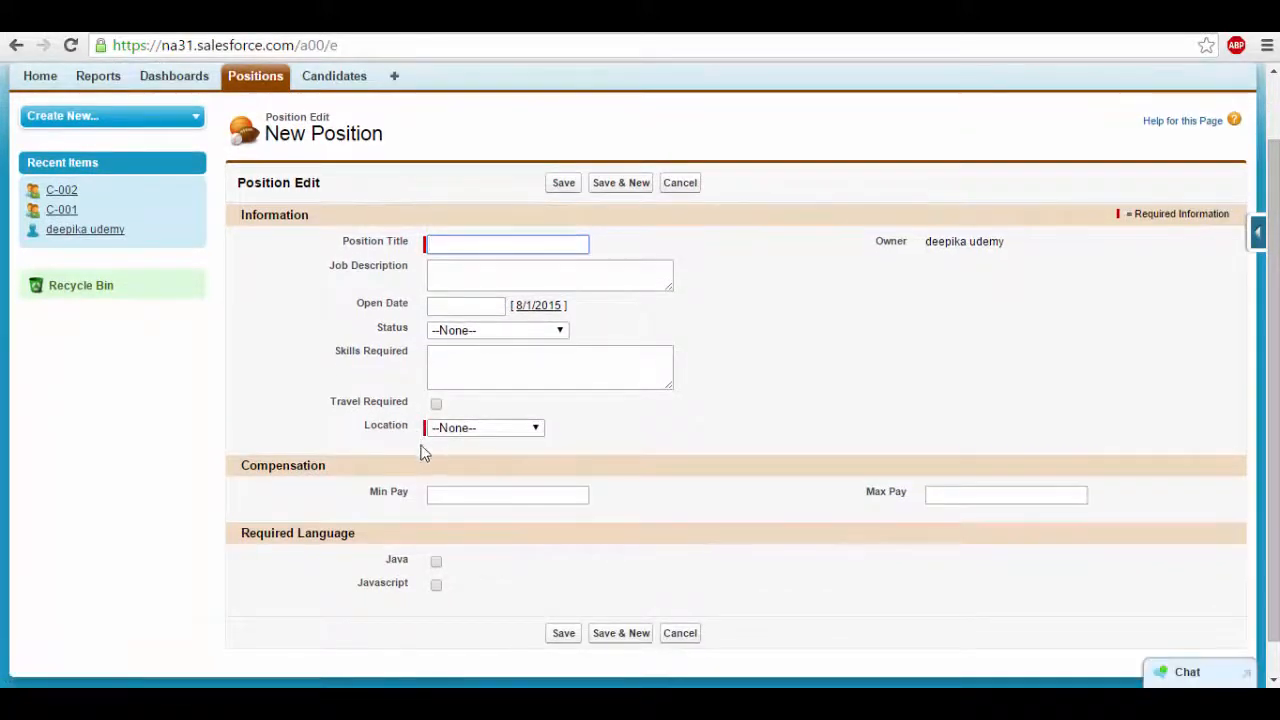
{"action": "left_click", "coordinate": [479, 435]}
{"action": "left_click", "coordinate": [695, 432]}
{"action": "left_click", "coordinate": [438, 245]}
{"action": "left_click", "coordinate": [521, 420]}
{"action": "left_click", "coordinate": [493, 475]}
{"action": "left_click", "coordinate": [566, 636]}
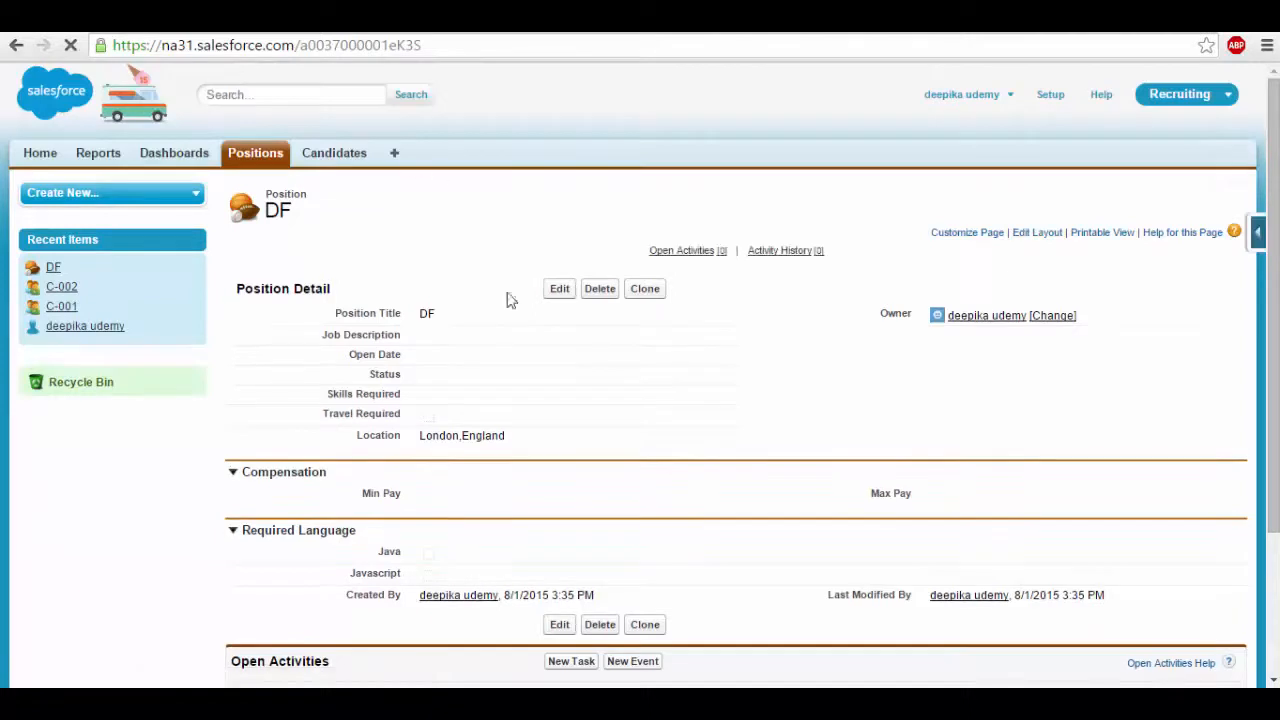
Start a new candidate record to bring up its blank entry form
{"action": "left_click", "coordinate": [341, 152]}
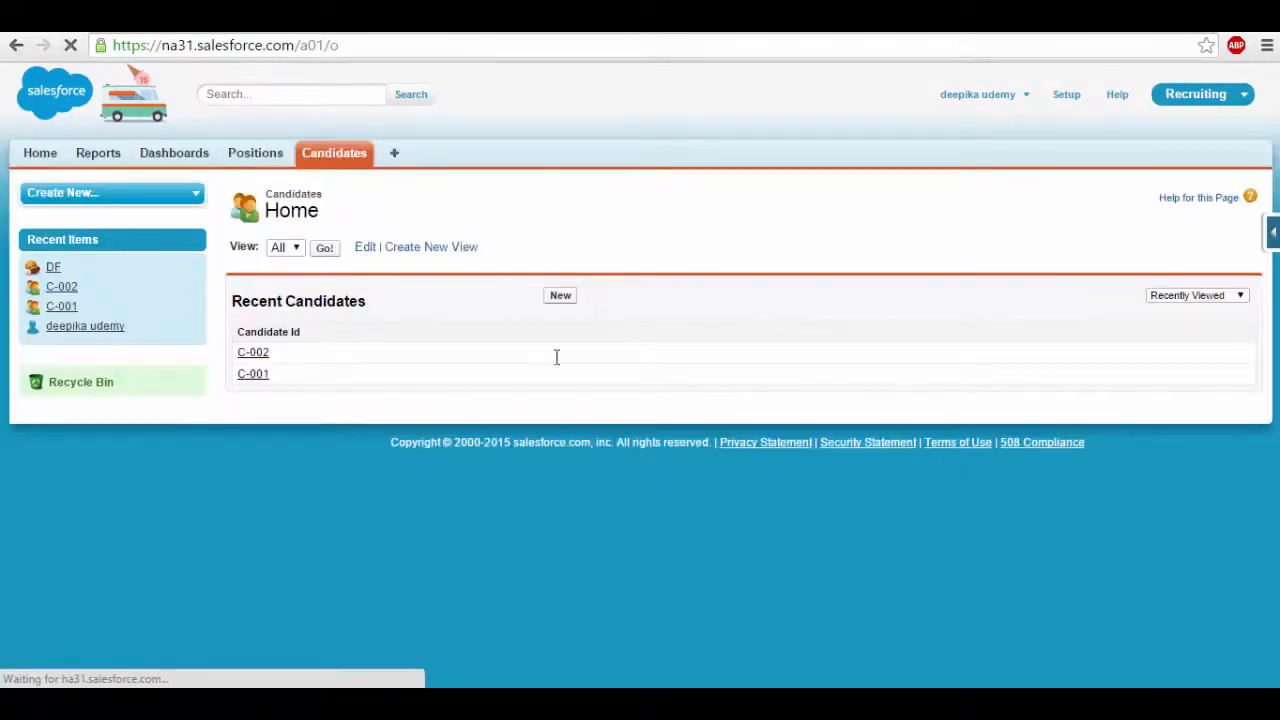
{"action": "left_click", "coordinate": [558, 295]}
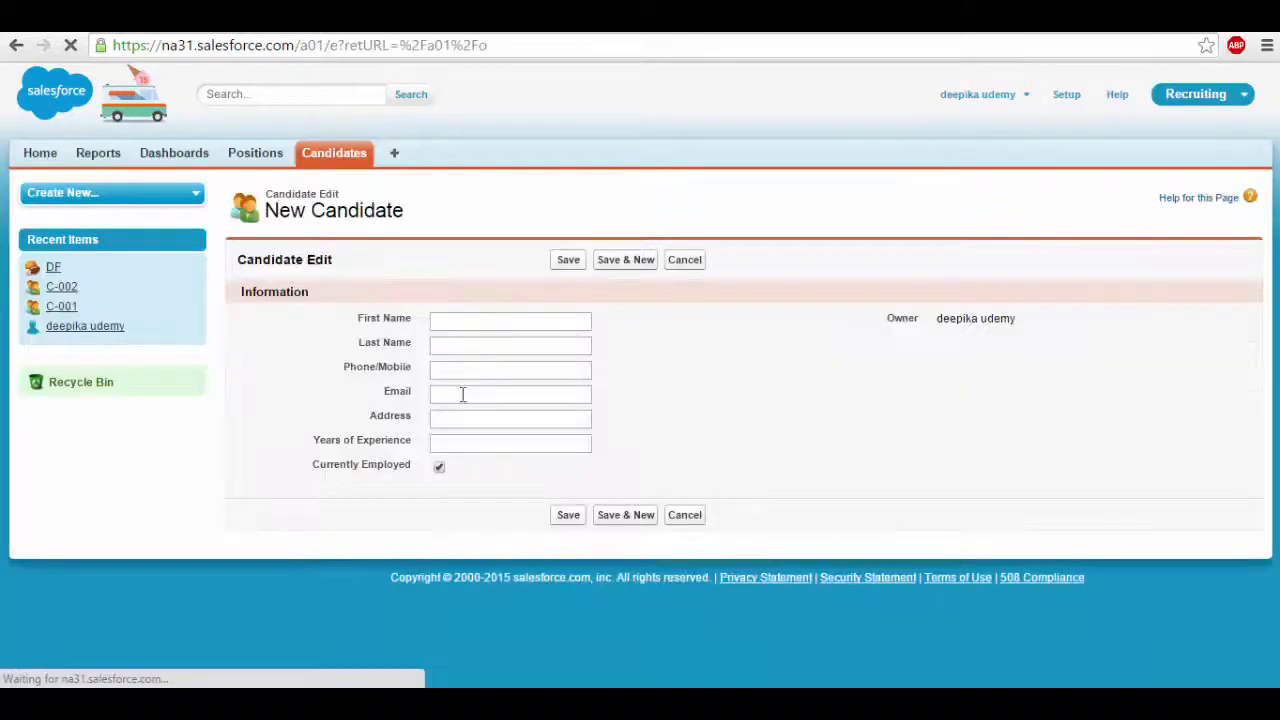